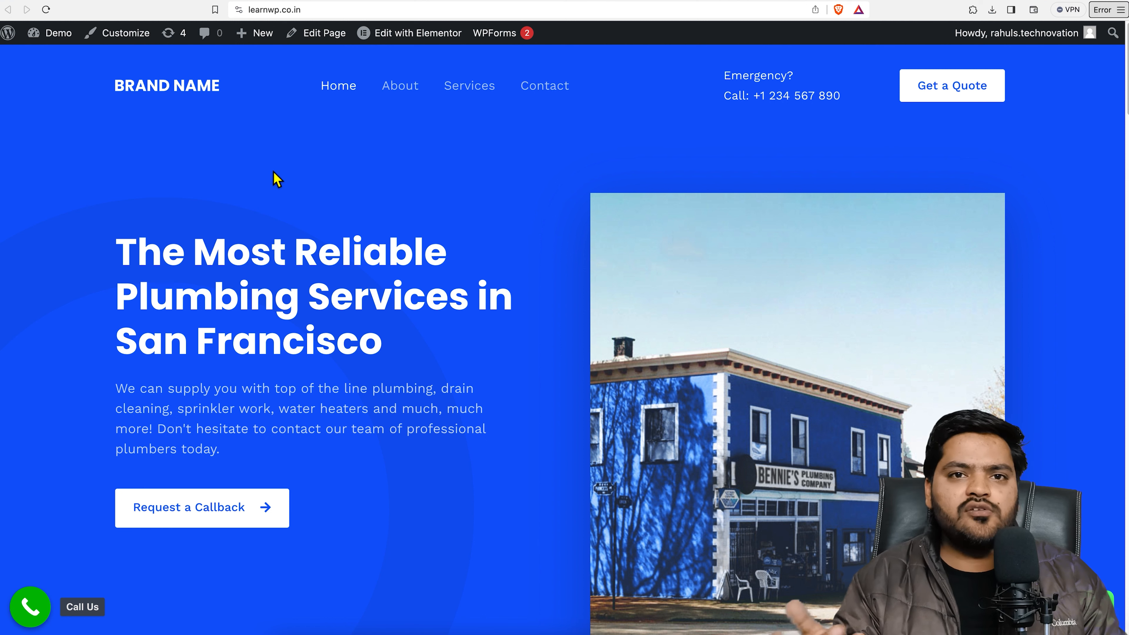
Load the nonexistent address learnwp.co.in/yfdhfjksdhfs to view the site's 404 page
left_click(355, 9)
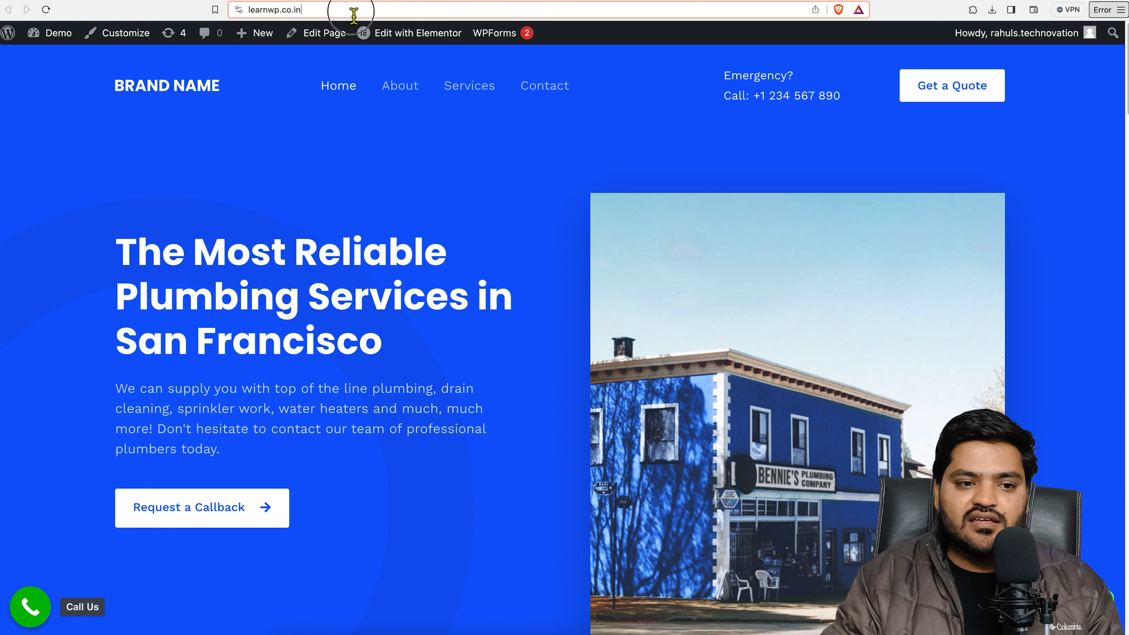
left_click(385, 12)
type("/yfdhfjksdhfs")
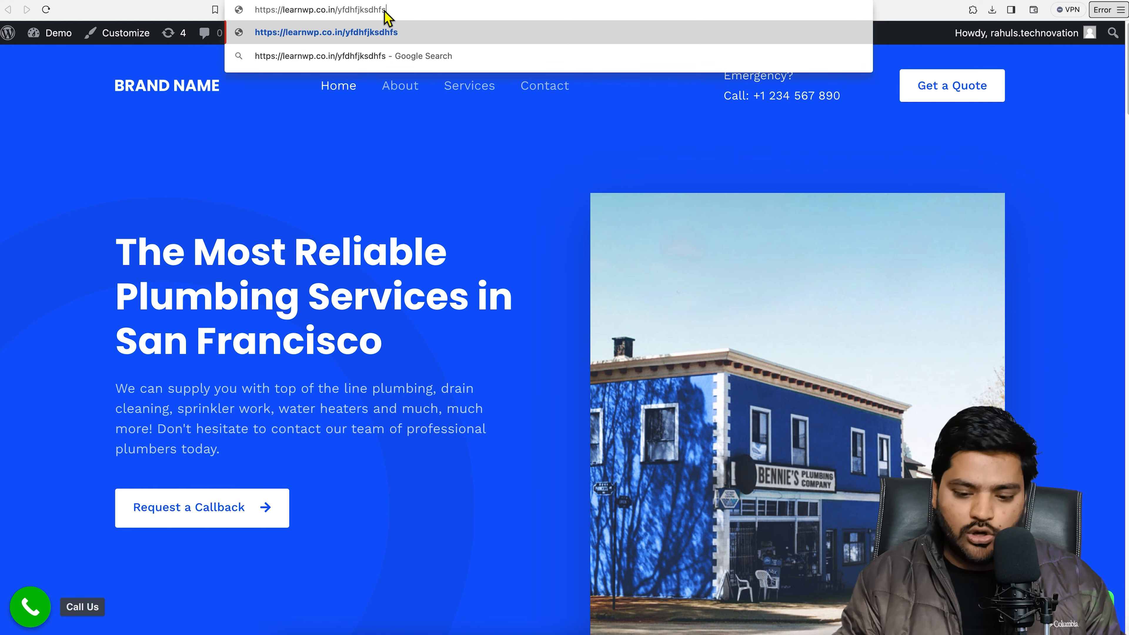
key("Return")
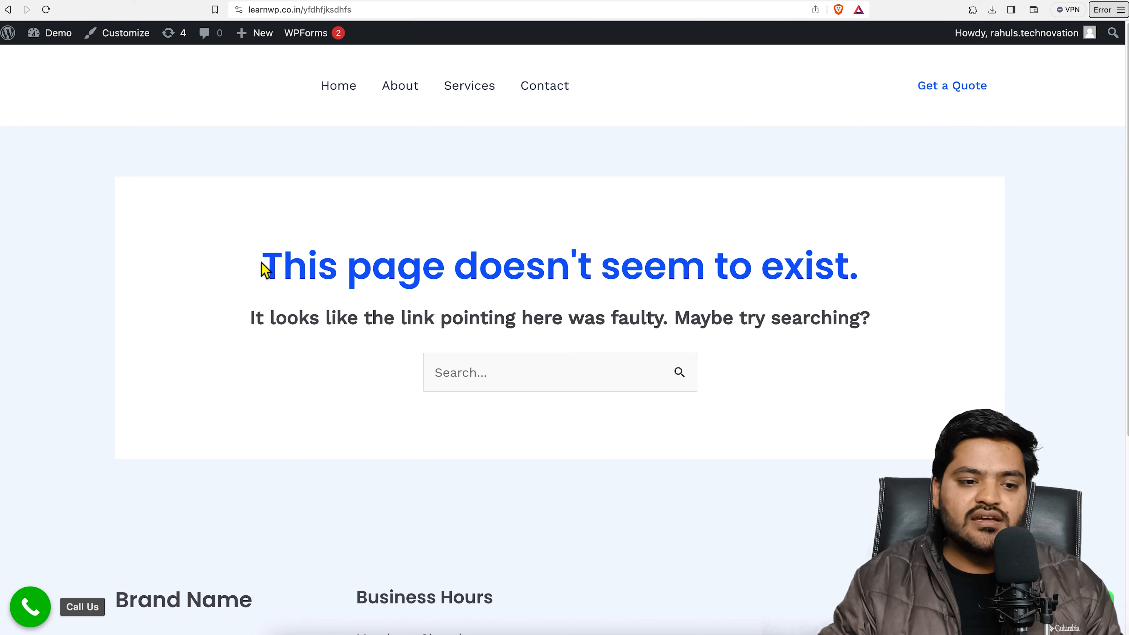
Examine the error heading on the missing page and return to the site's home page
left_click_drag(265, 266, 875, 262)
left_click(837, 267)
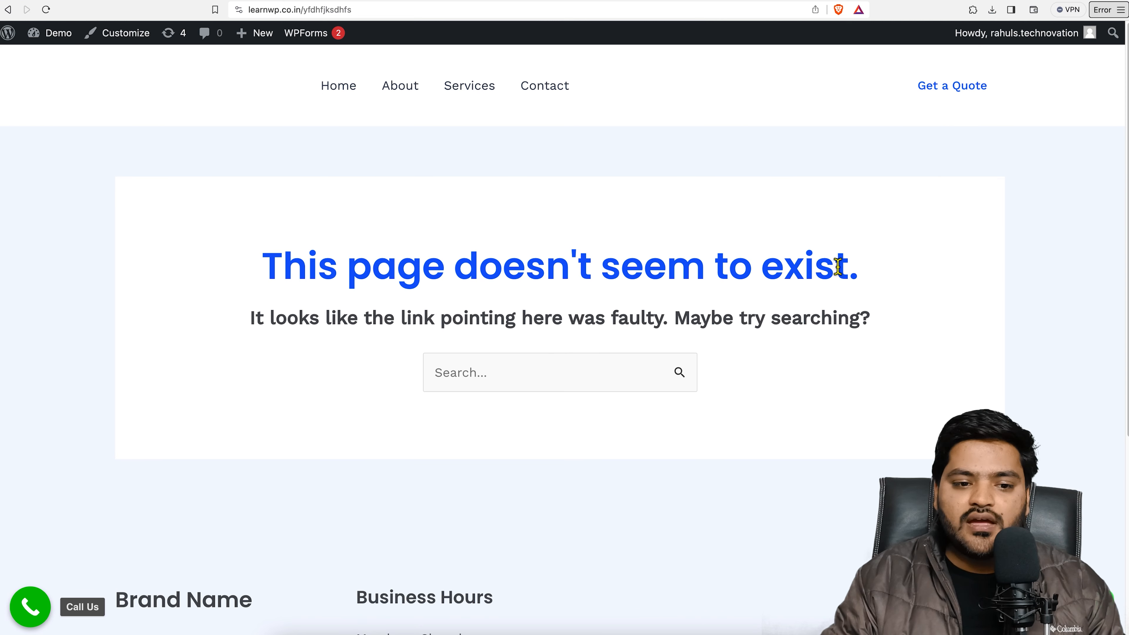
left_click_drag(479, 275, 915, 276)
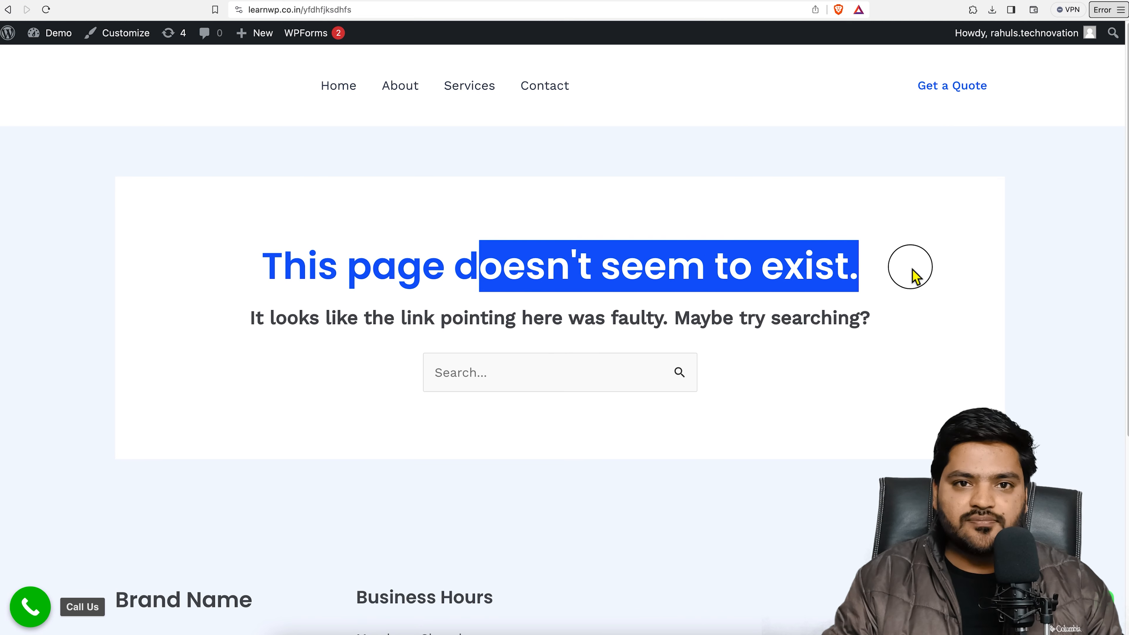
left_click(916, 276)
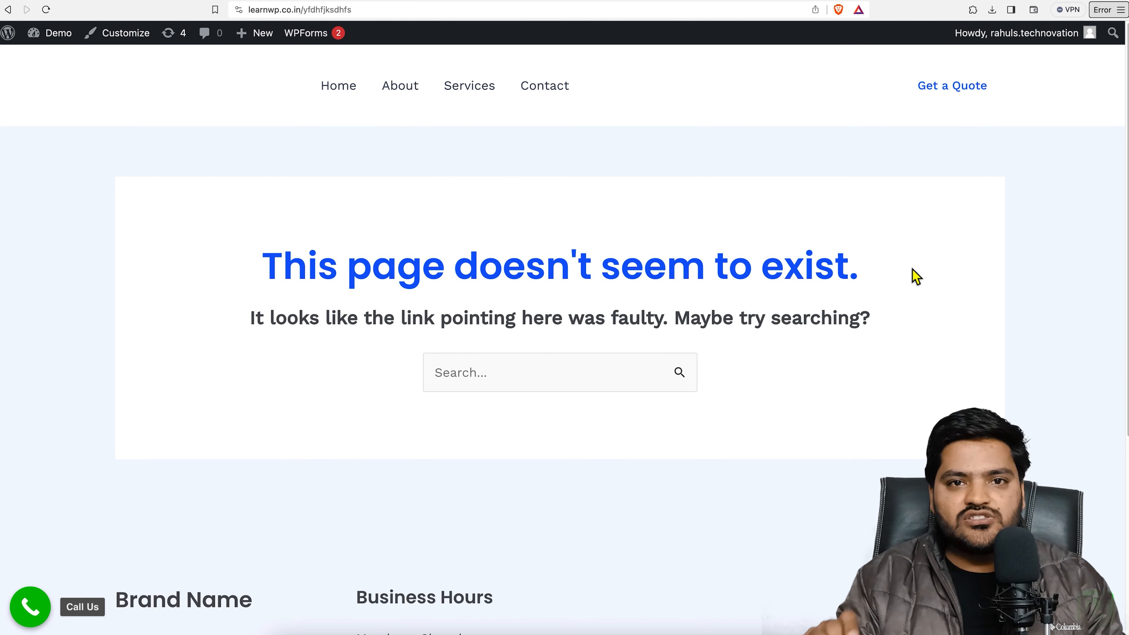
mouse_move(883, 267)
left_mouse_down()
mouse_move(411, 242)
mouse_move(271, 267)
mouse_move(882, 264)
left_mouse_up()
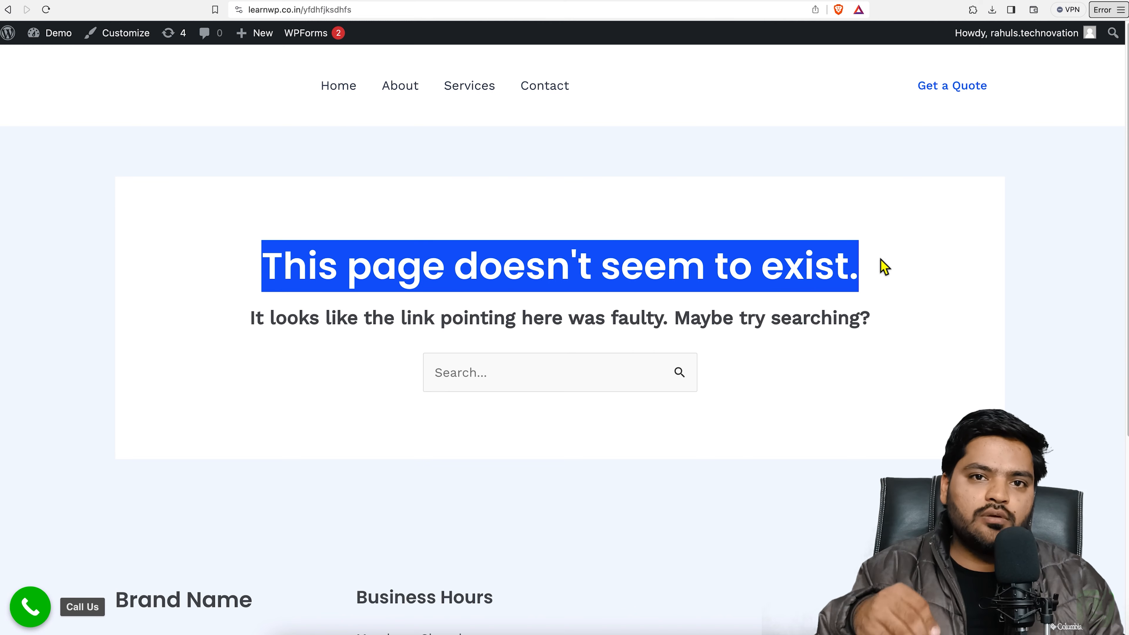
left_click(884, 267)
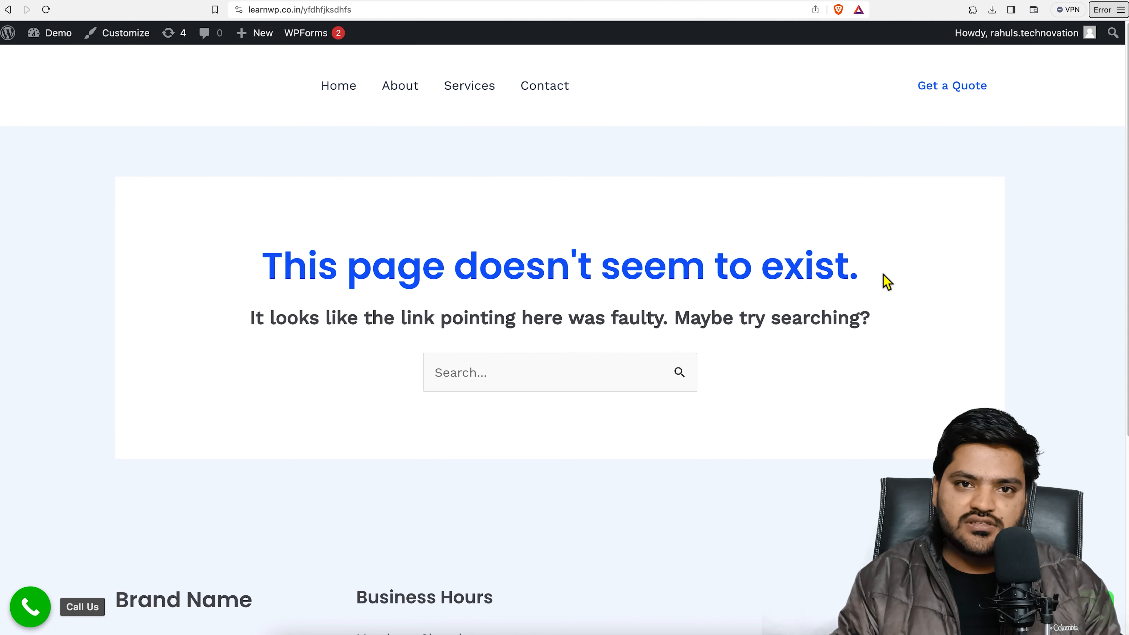
left_click_drag(887, 281, 845, 258)
left_click(251, 270)
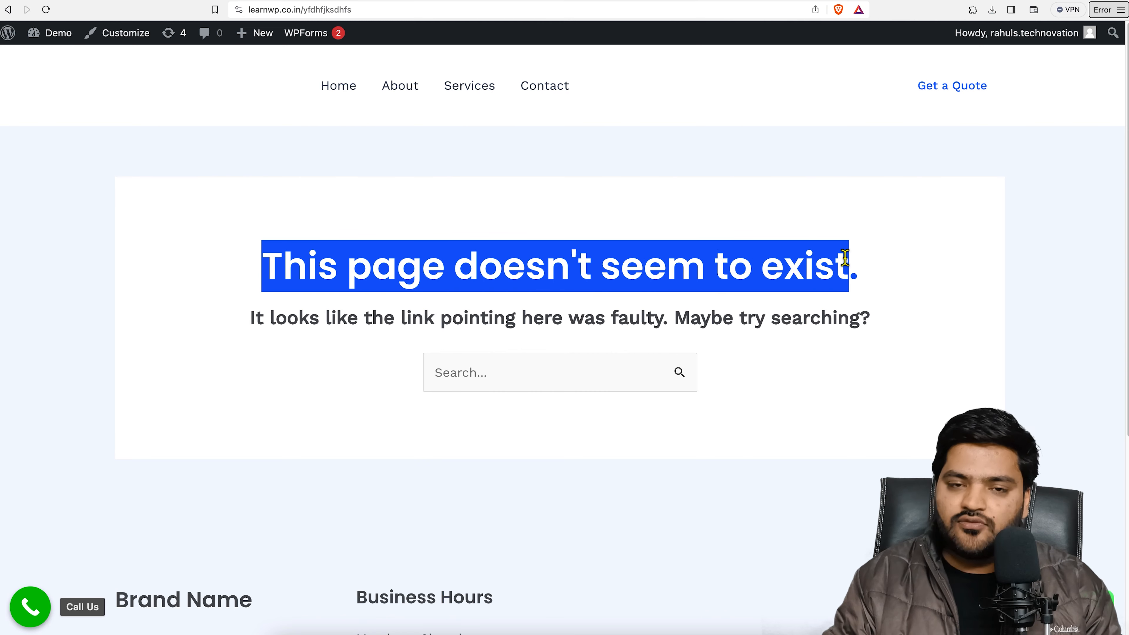
left_click(7, 11)
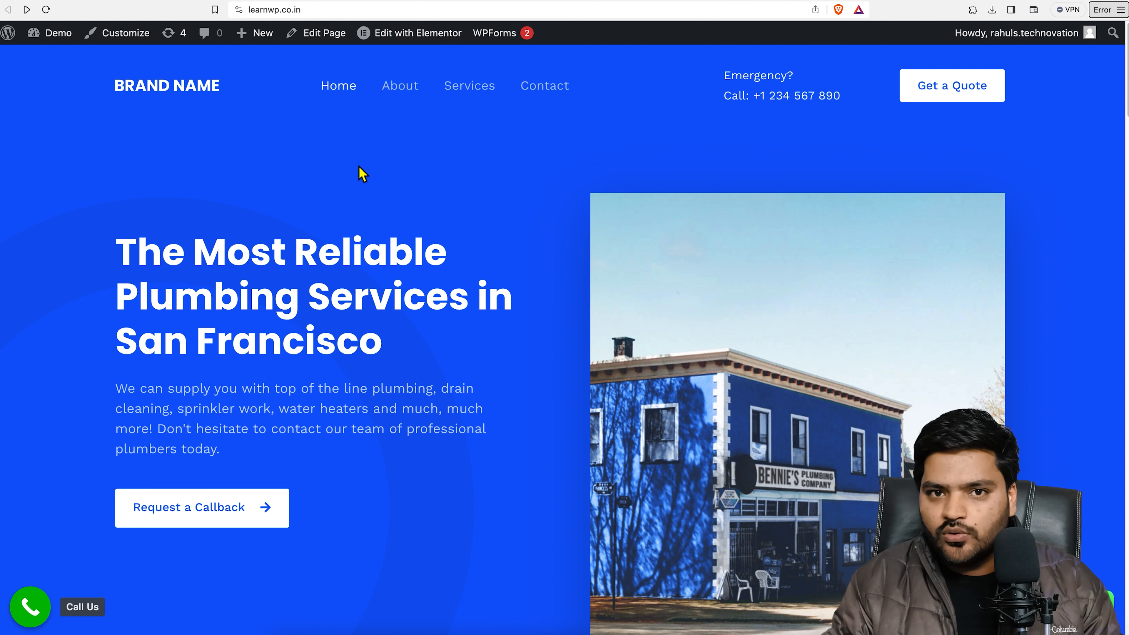
Switch to the WordPress dashboard and search the plugins available to add for "redirection"
left_click(135, 1)
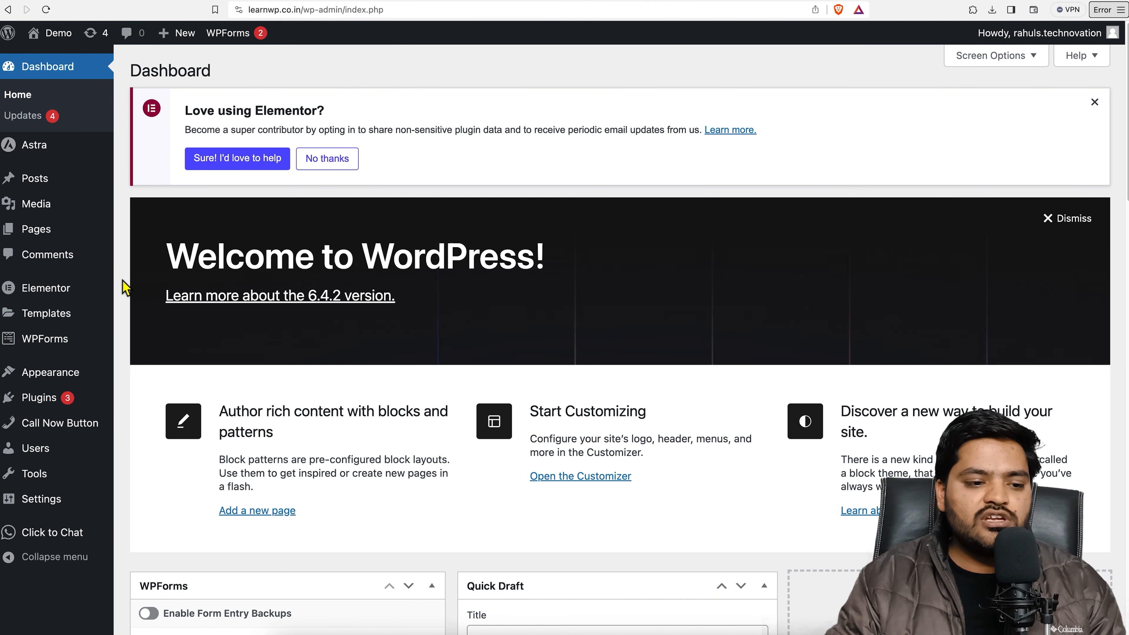
mouse_move(75, 400)
left_click(161, 429)
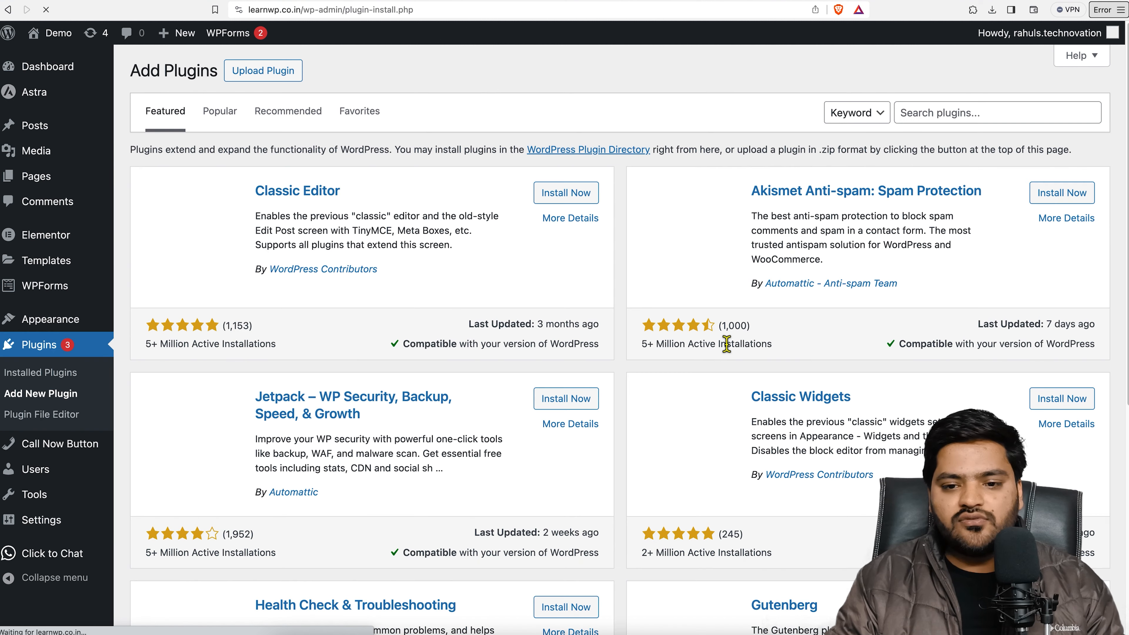
left_click(948, 111)
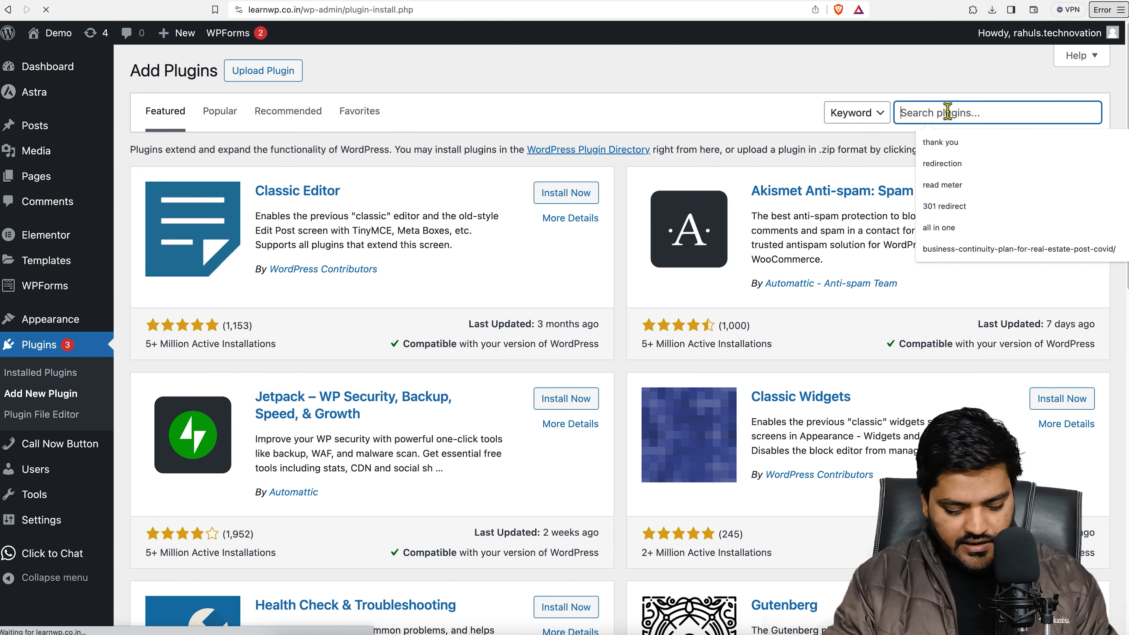
type("redirecti")
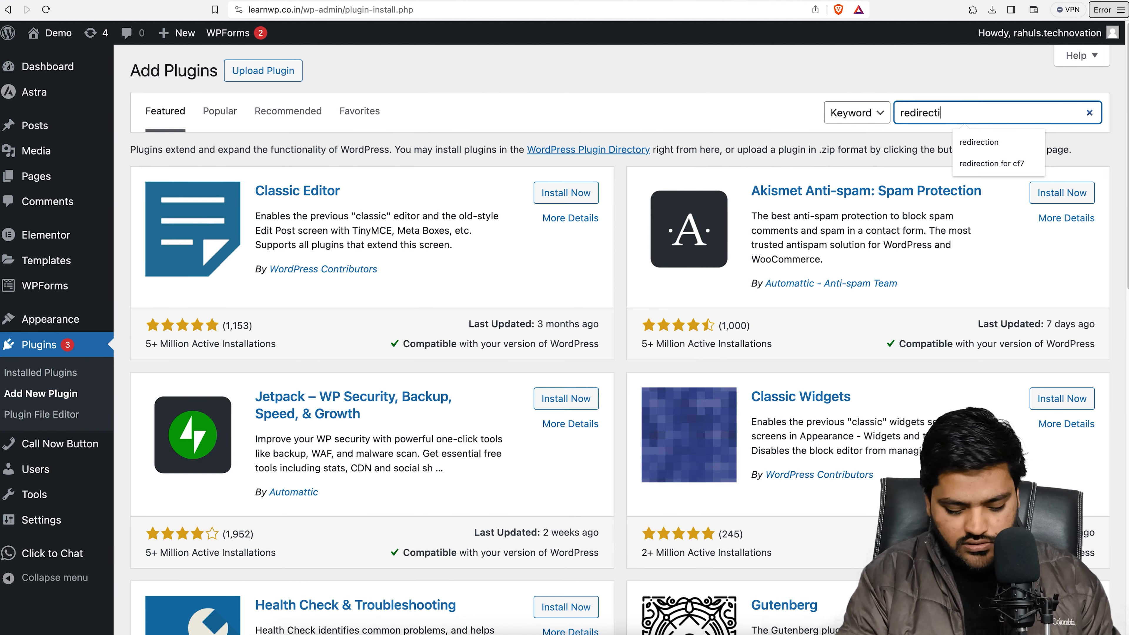
type("on")
key("Return")
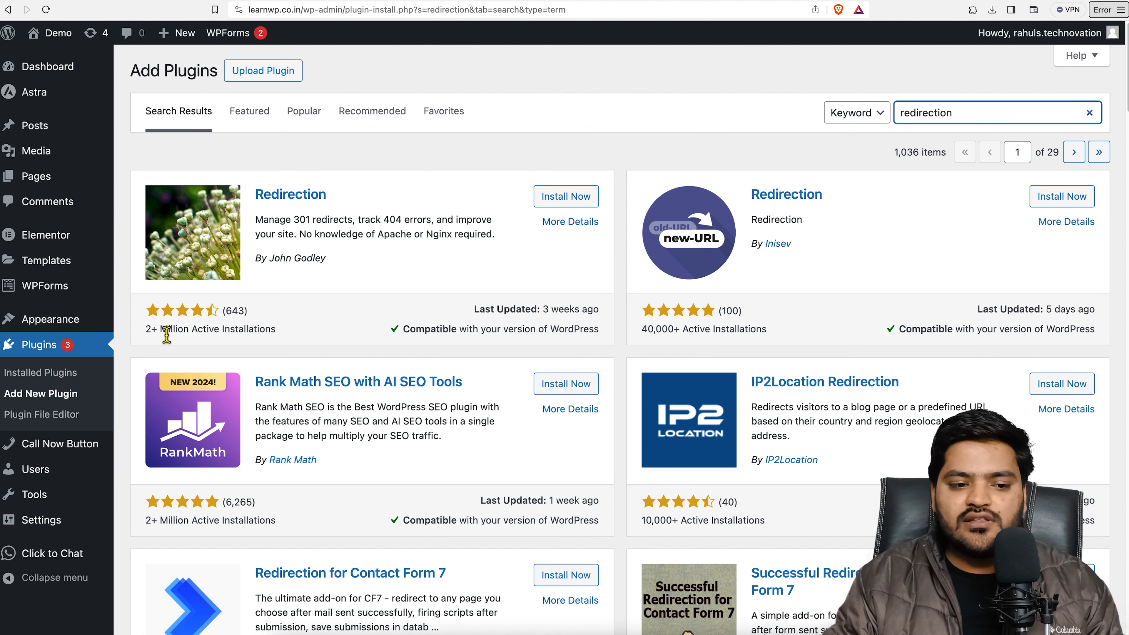
Install and activate the Redirection plugin that manages 301 redirects and tracks 404 errors, and open its settings
left_click(570, 202)
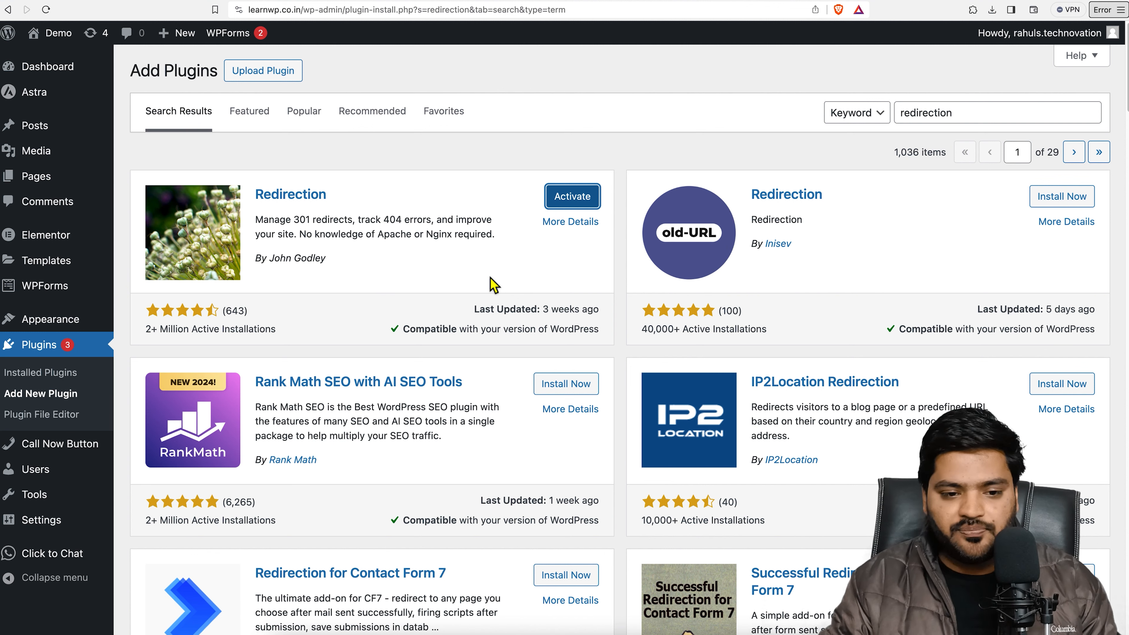
left_click(586, 197)
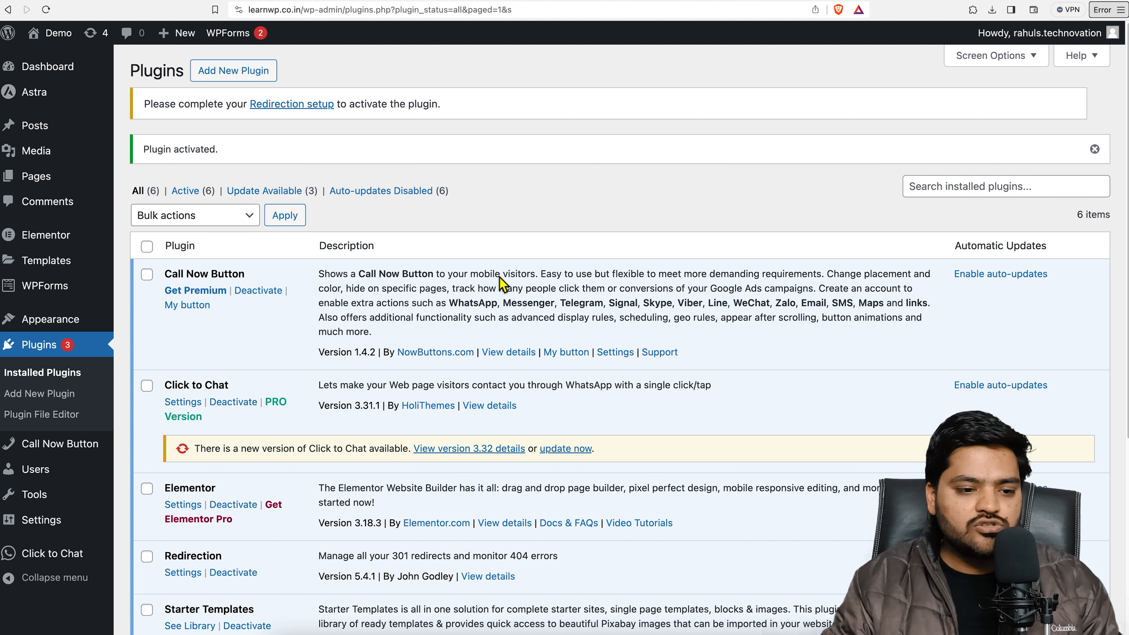
scroll(365, 334, "down", 2)
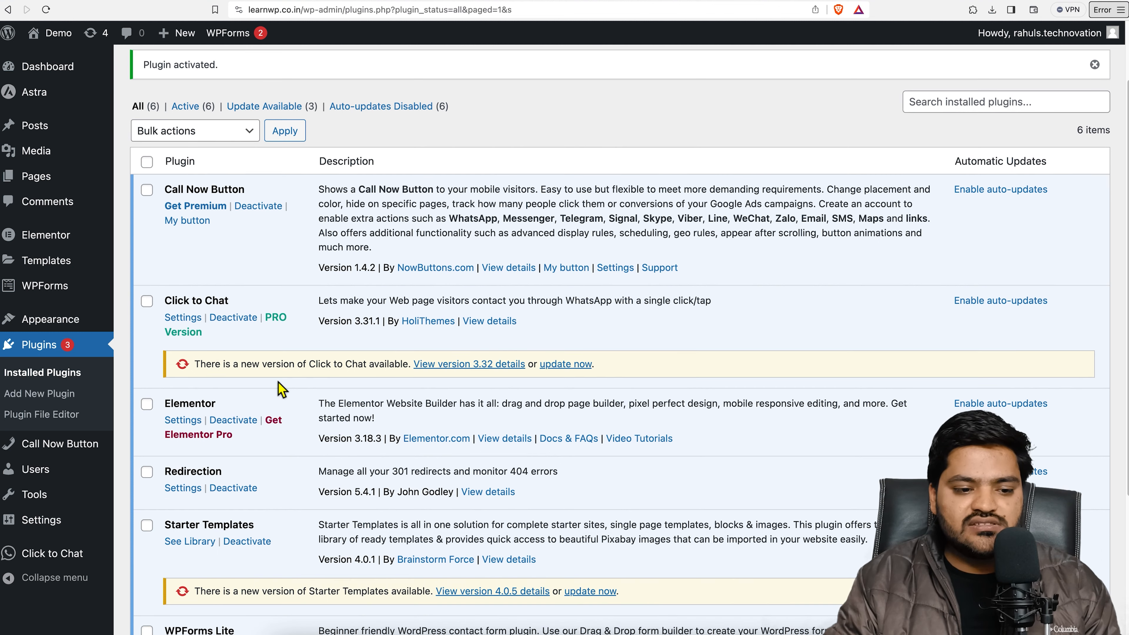
scroll(281, 390, "down", 5)
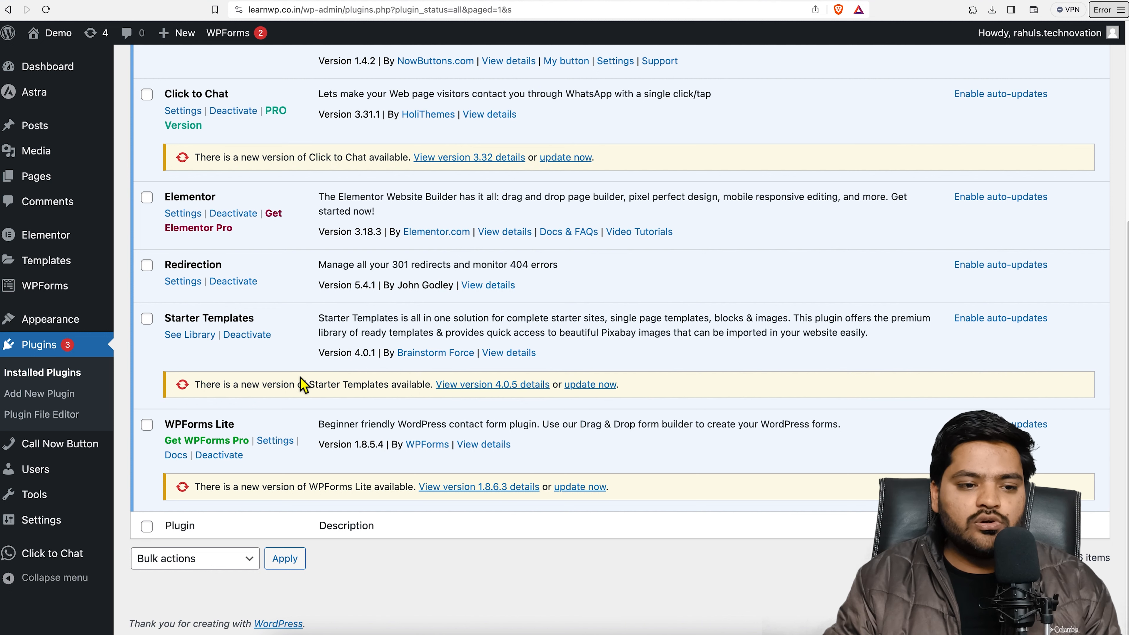
left_click(191, 289)
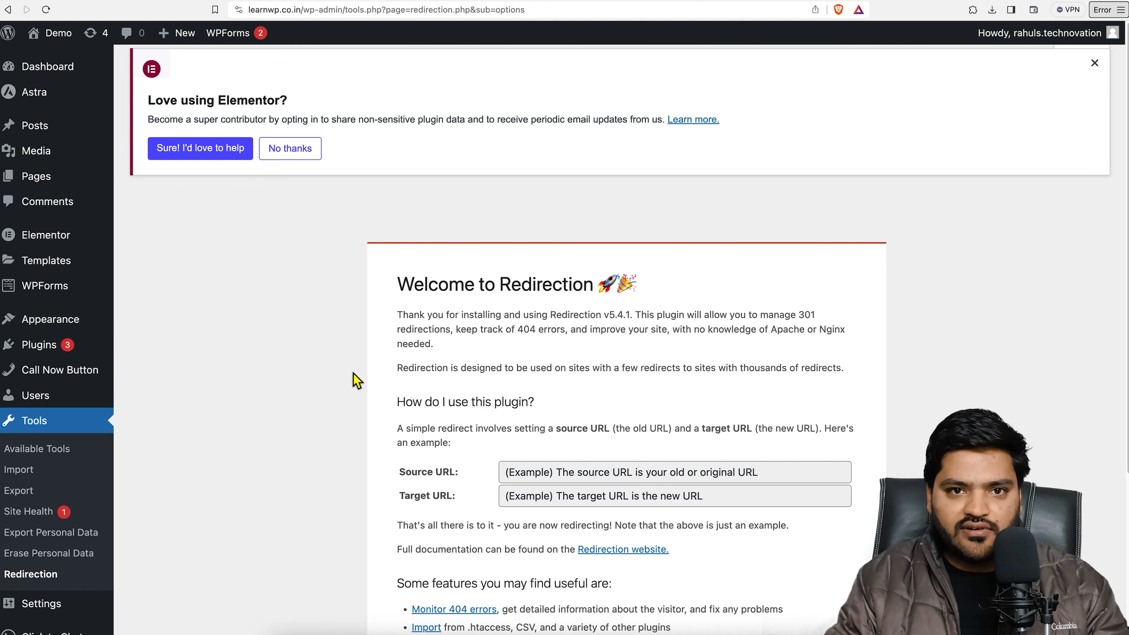
Start the Redirection setup with permalink monitoring, redirect and 404 error logging, and IP information storage enabled
scroll(353, 373, "down", 5)
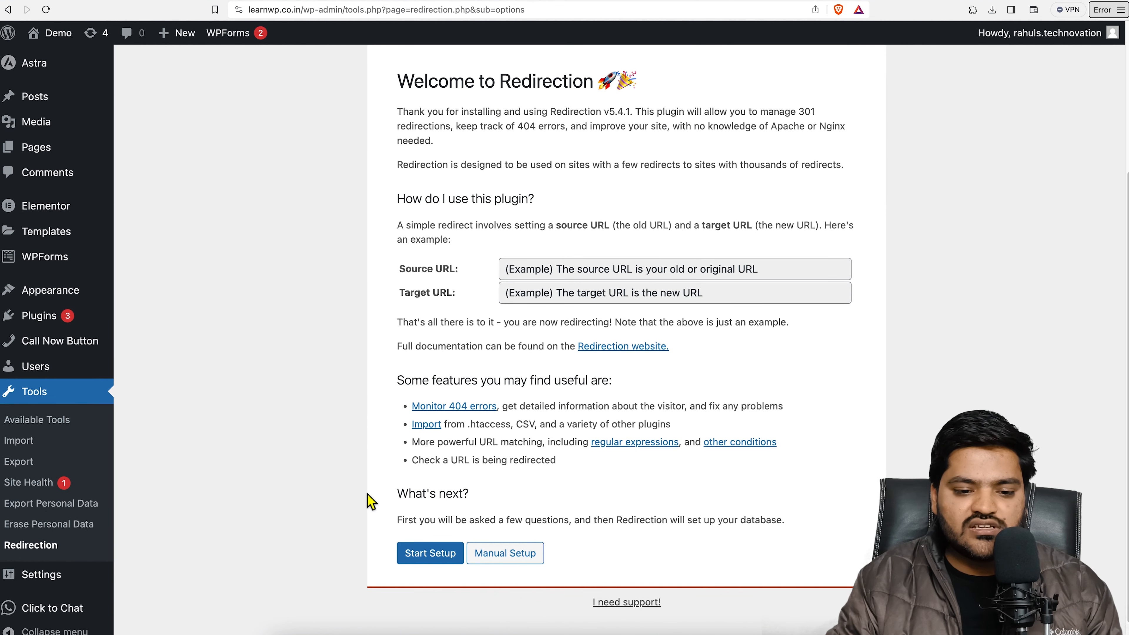
left_click(432, 568)
left_click(403, 303)
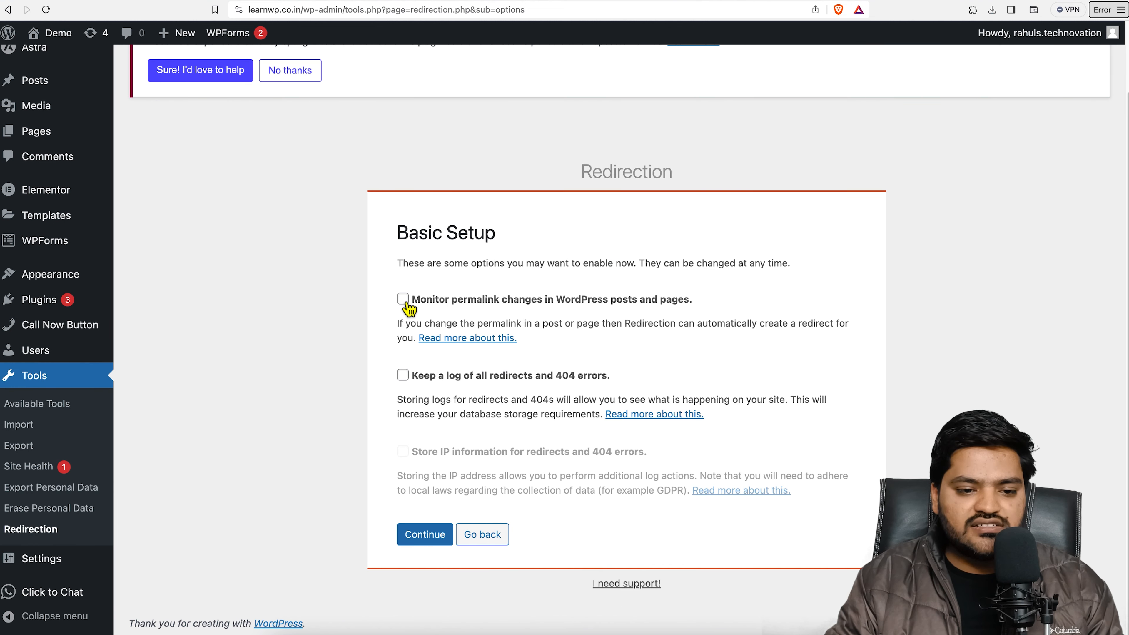
left_click(403, 376)
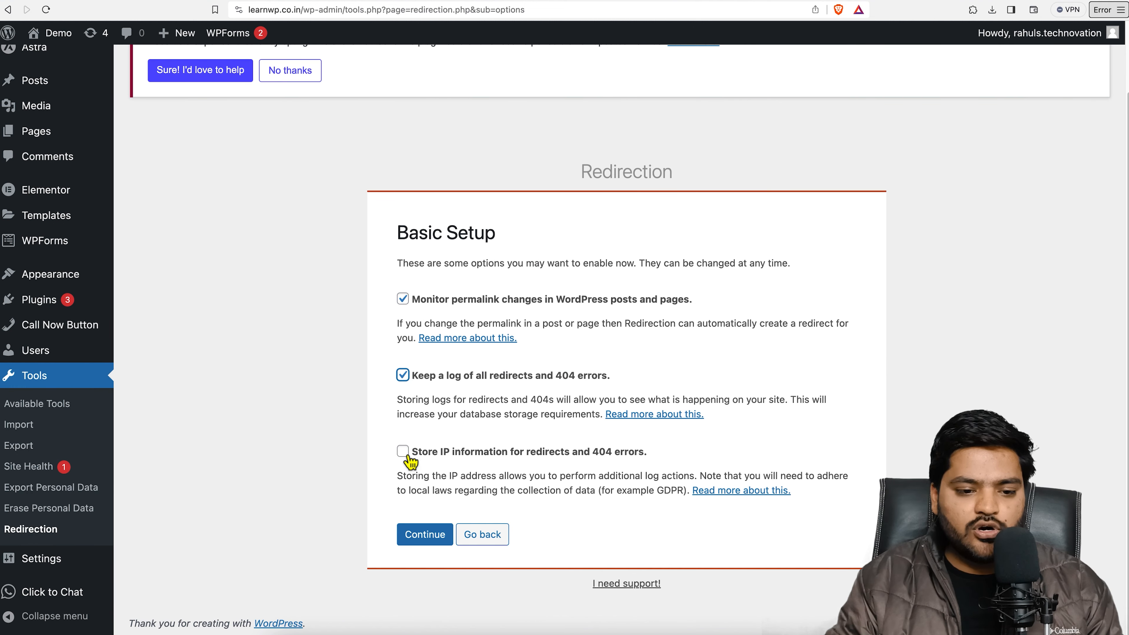
left_click(403, 452)
left_click(425, 535)
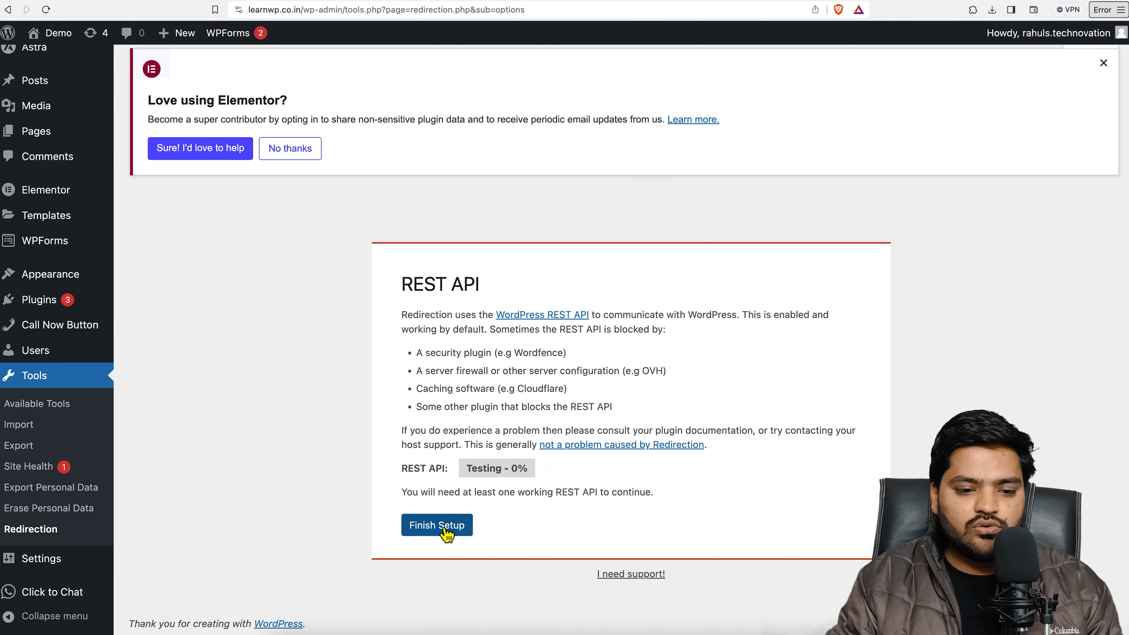
Finish the Redirection setup past the REST API check and proceed to the plugin's options
left_click(434, 526)
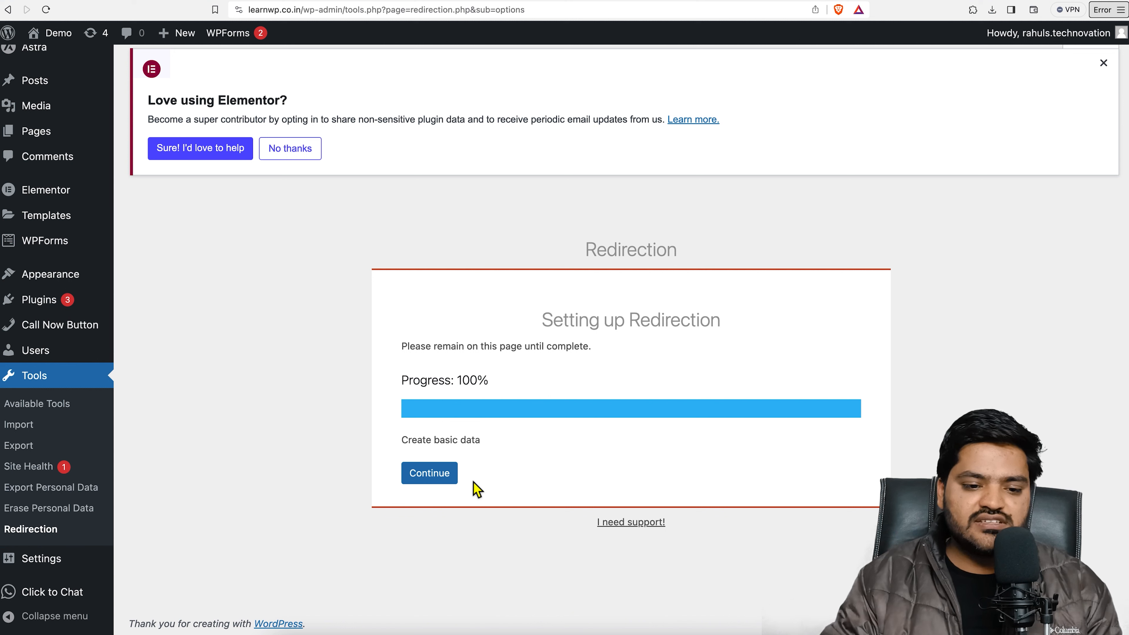
left_click(442, 478)
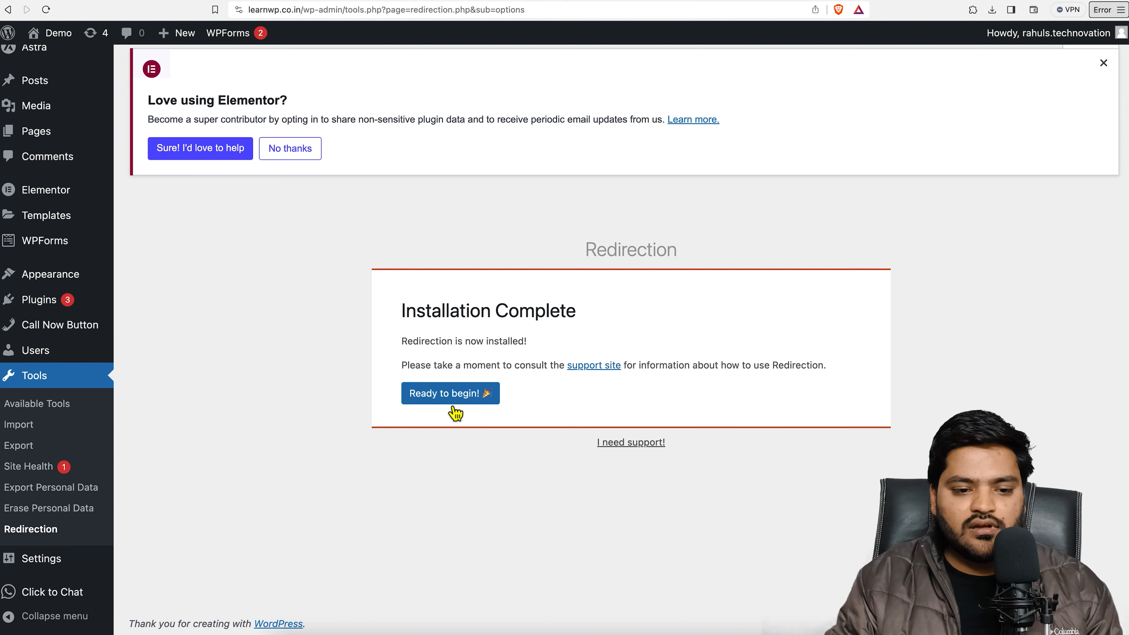
left_click(453, 403)
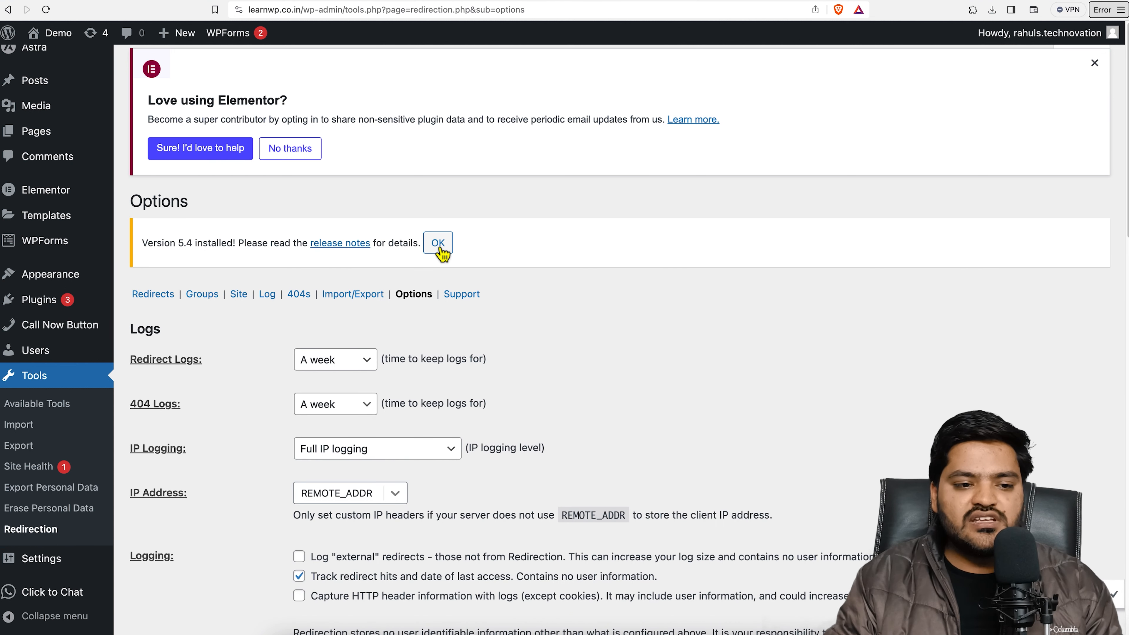
Dismiss the version 5.4 and Elementor notices and show Redirection's list of redirects
left_click(440, 250)
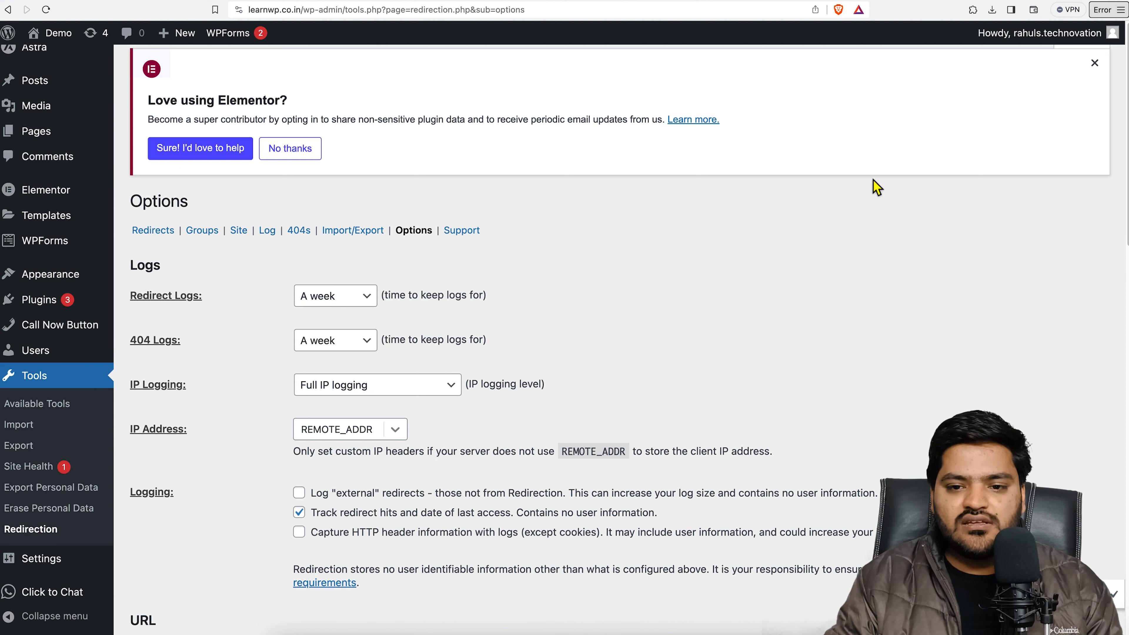
left_click(1095, 63)
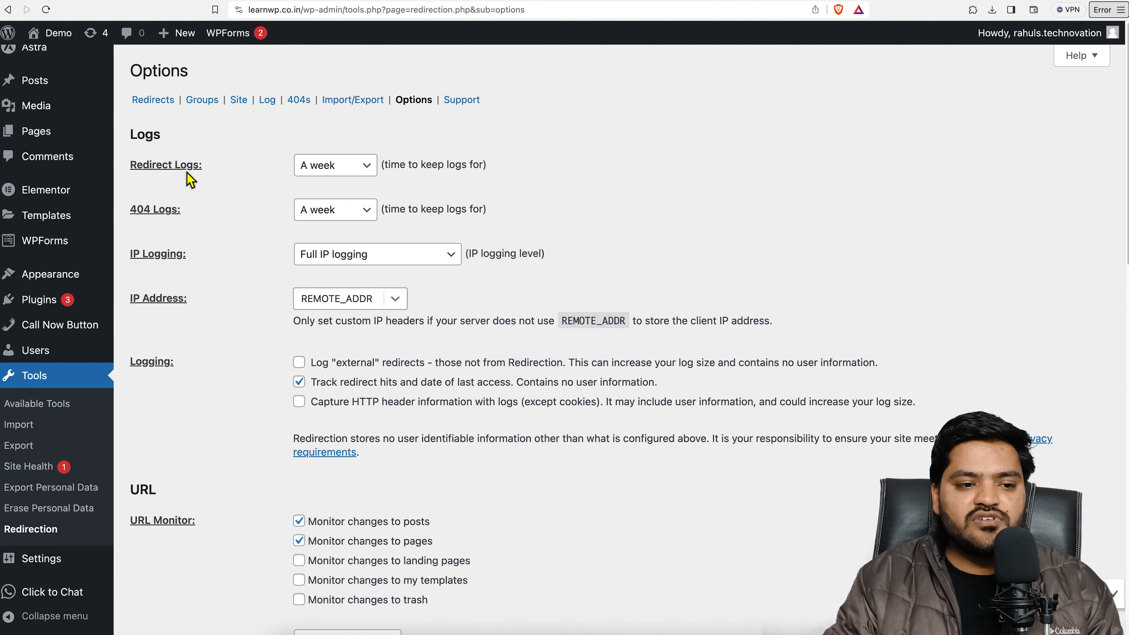
left_click(157, 101)
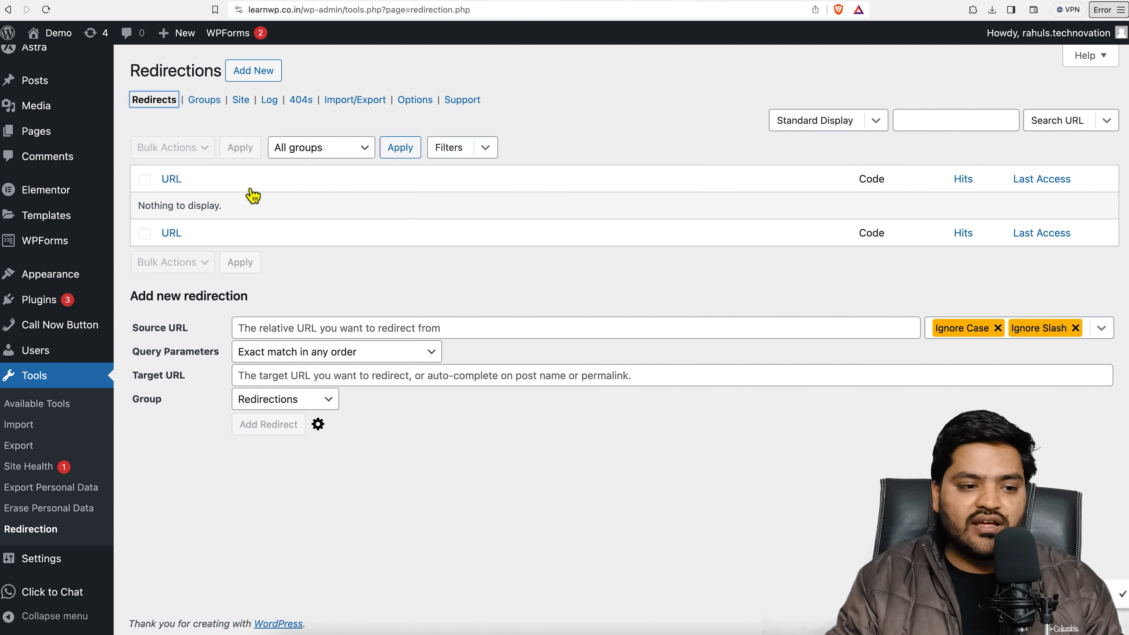
Open the published "old page" from the site's pages list in a new tab and select its full web address
mouse_move(80, 139)
left_click(148, 136)
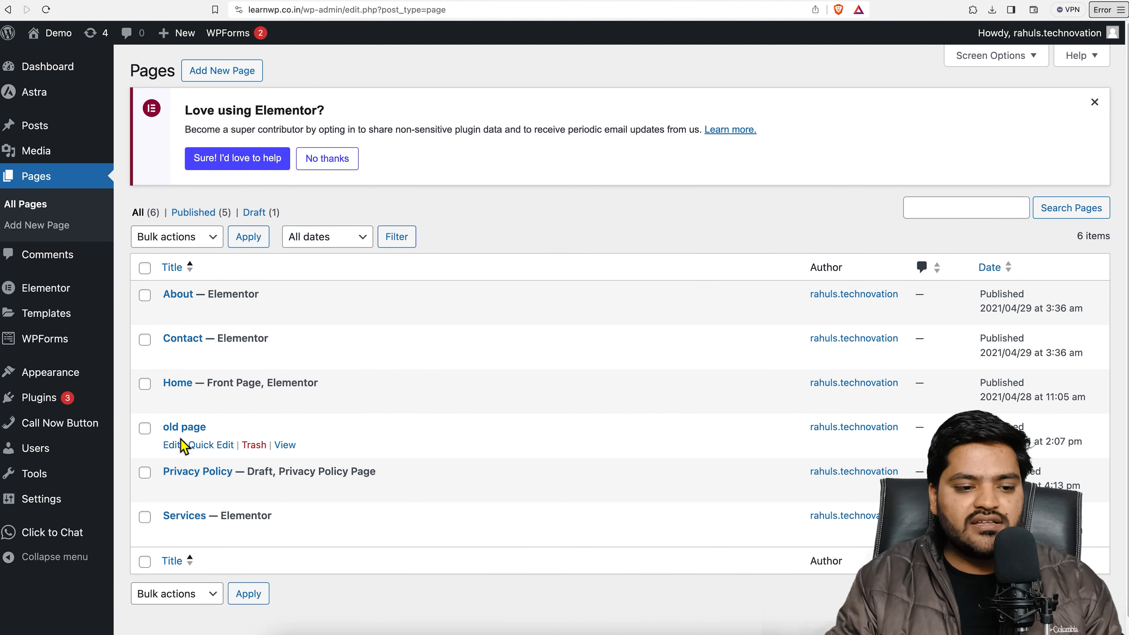
right_click(288, 446)
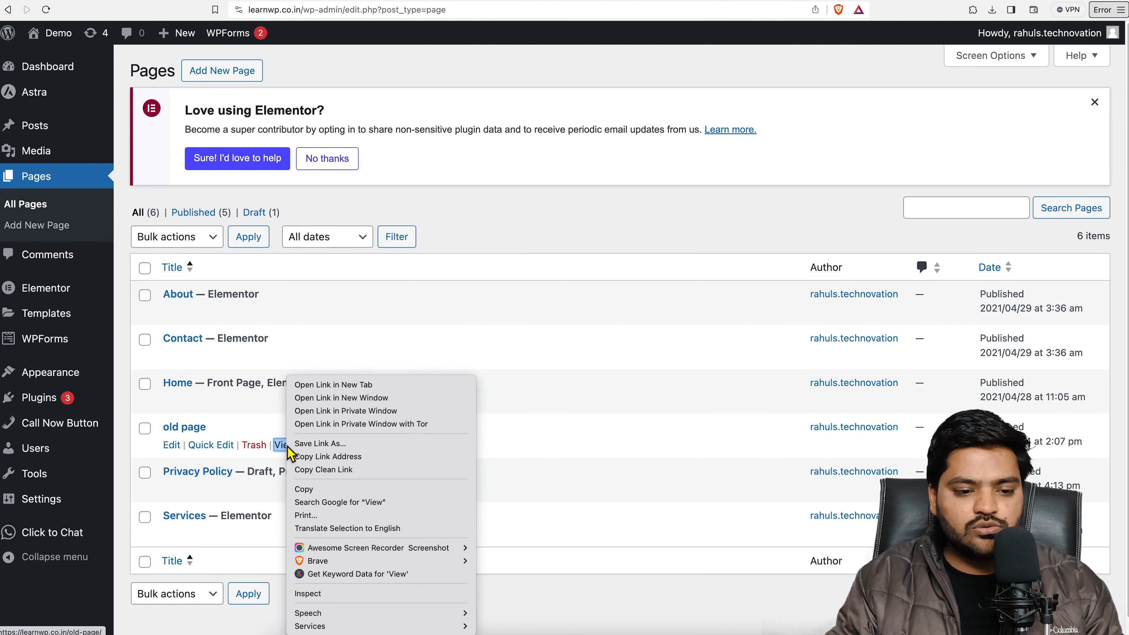
left_click(320, 386)
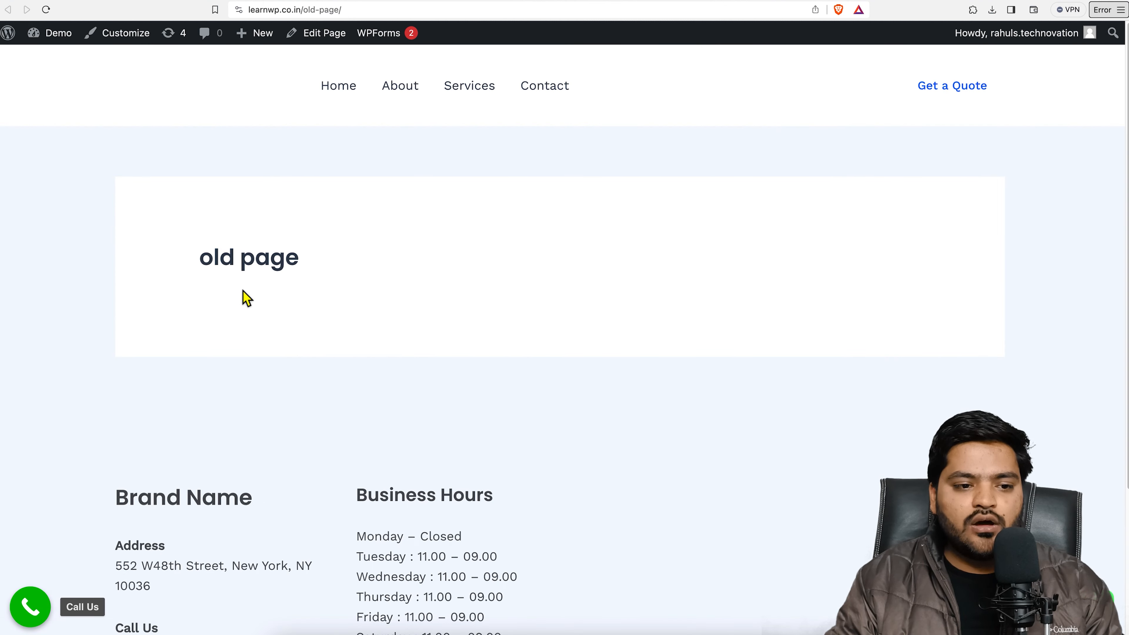
left_click_drag(201, 257, 317, 270)
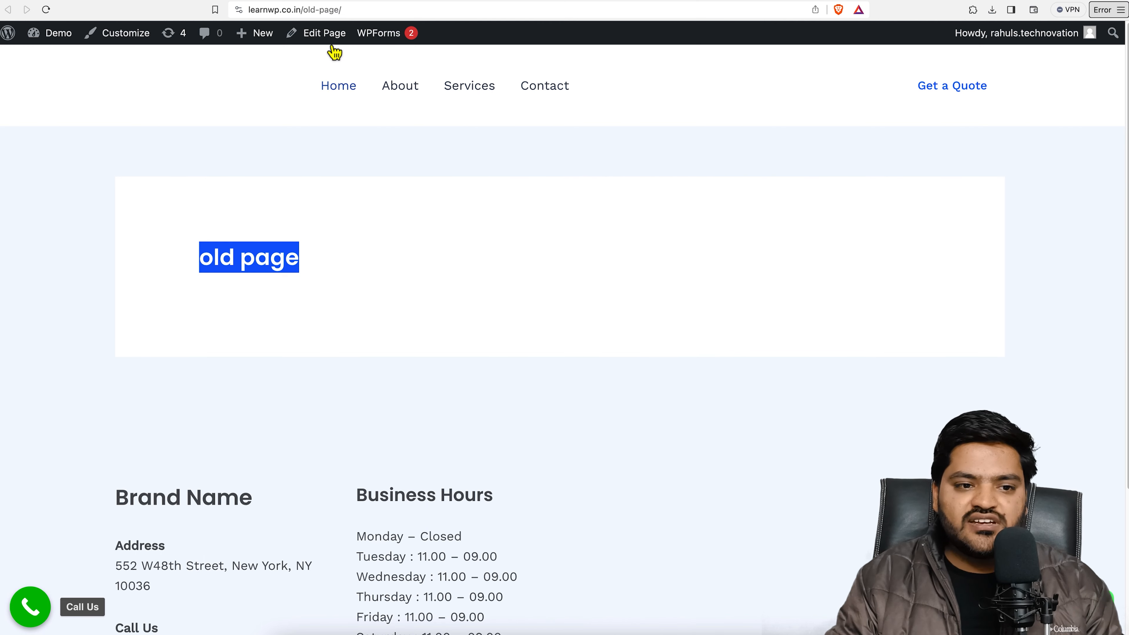
left_click(347, 9)
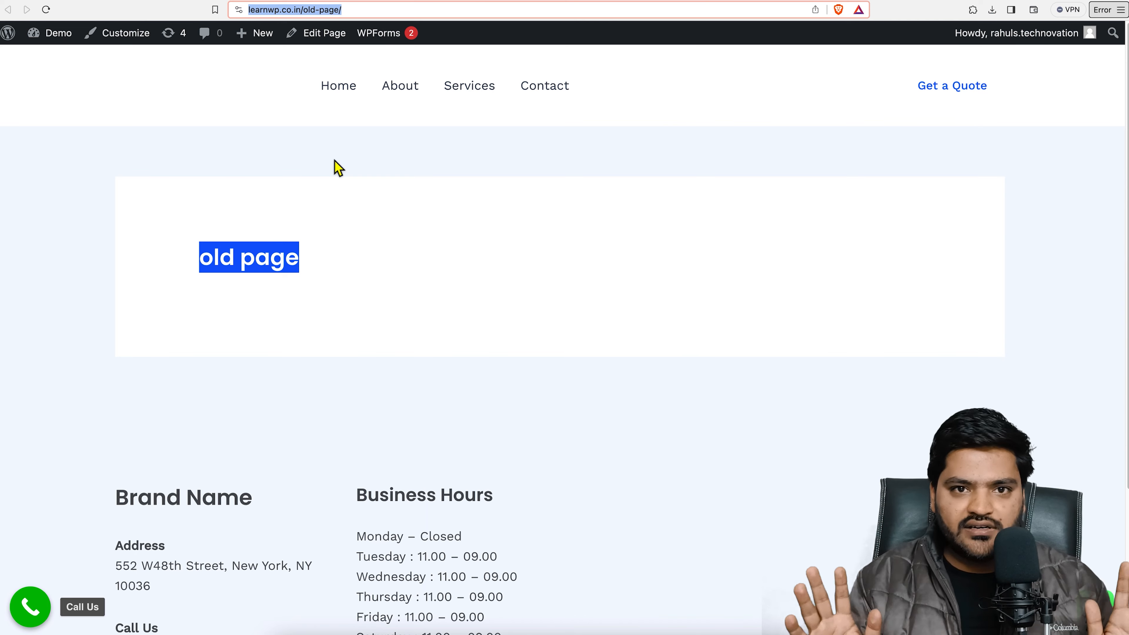
Return to the site's pages list and move "old page" to the trash
left_click(328, 262)
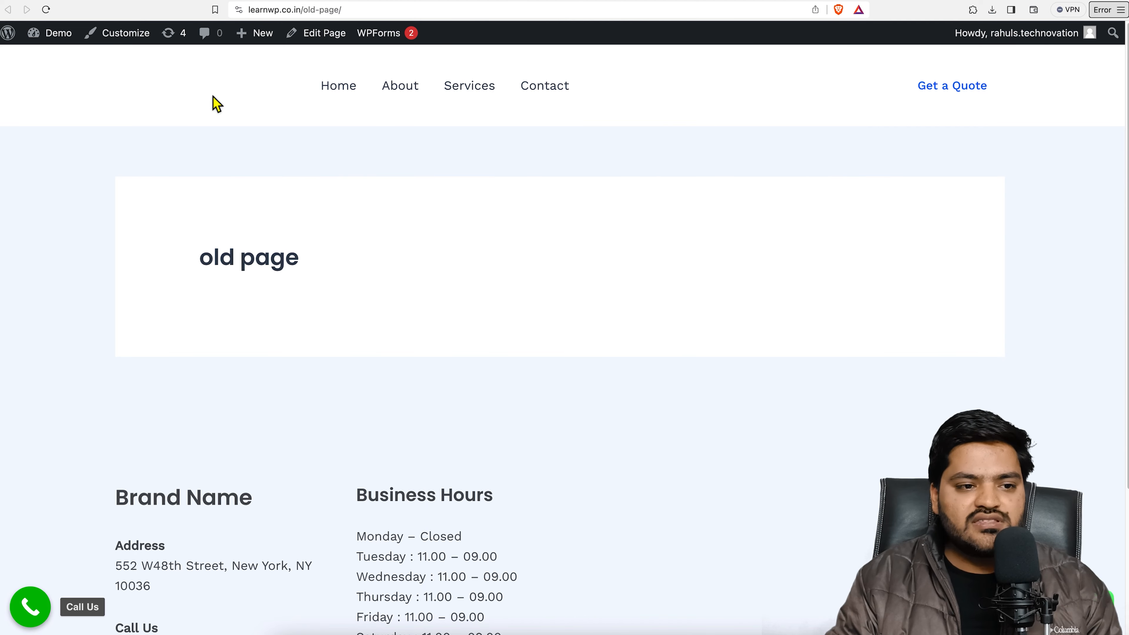
left_click(139, 1)
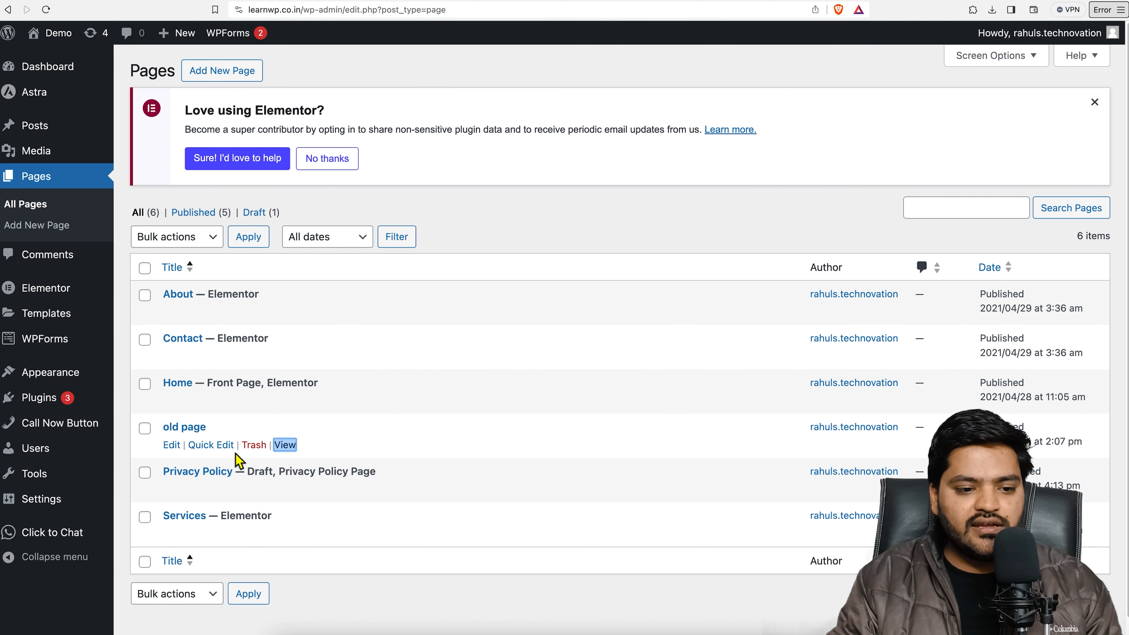
left_click(260, 449)
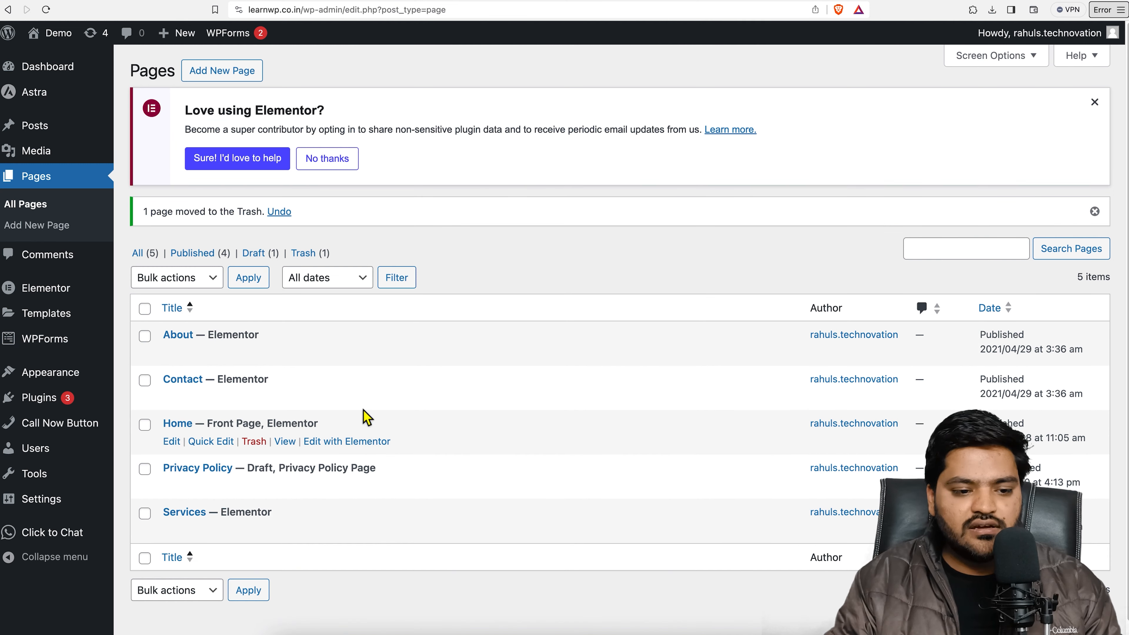
Reload the trashed page's address in its own tab and check what visitors get there
left_click(255, 2)
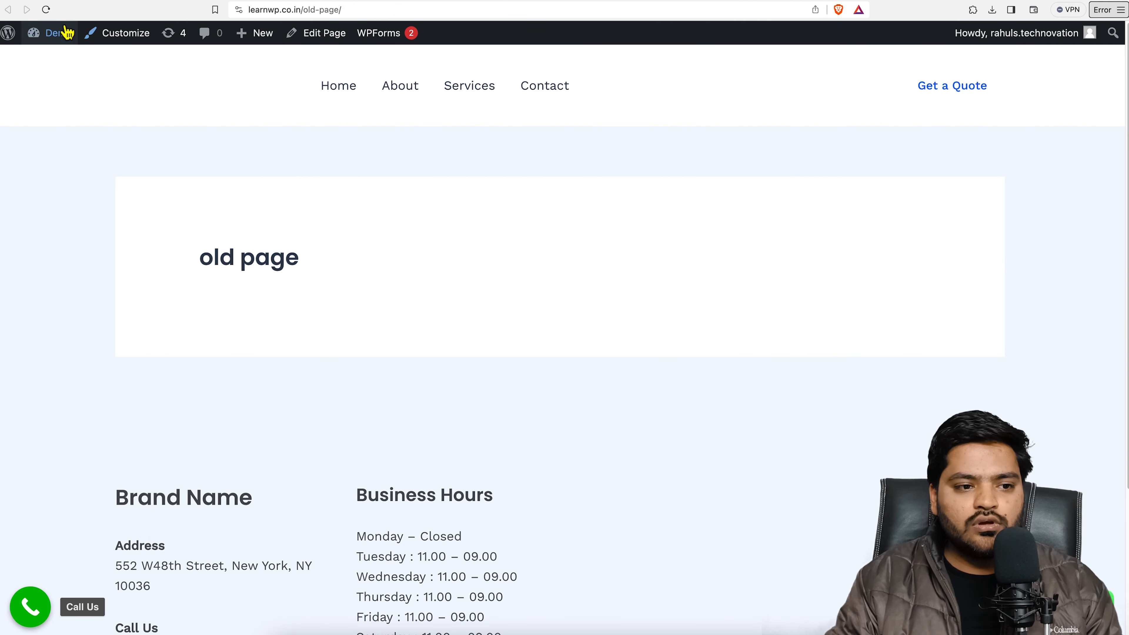
left_click(46, 9)
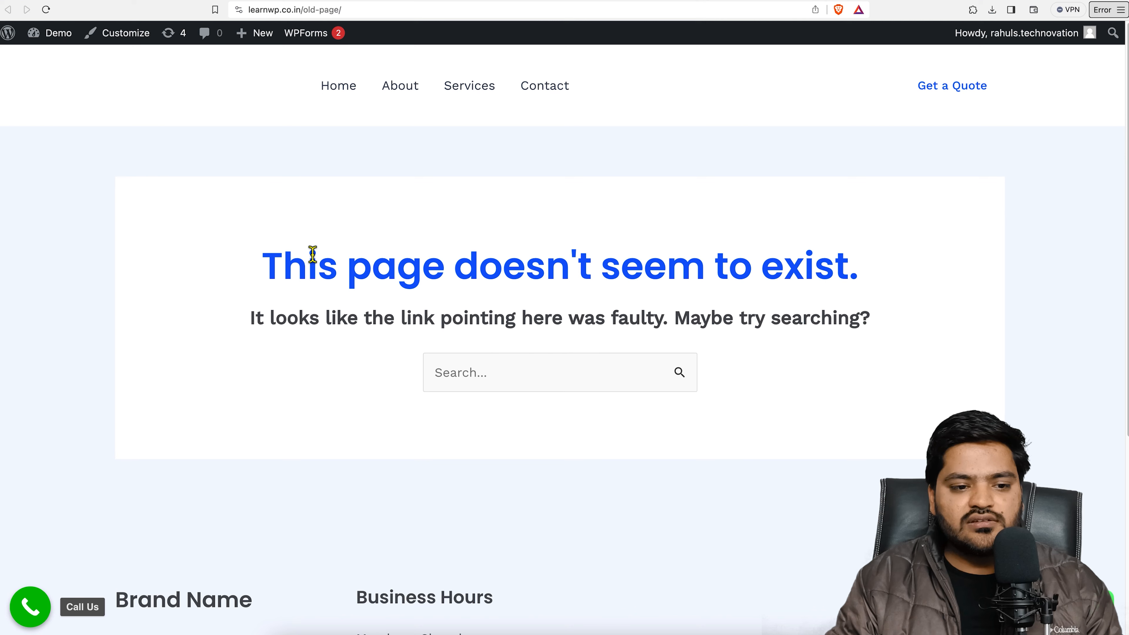
left_click_drag(257, 268, 848, 267)
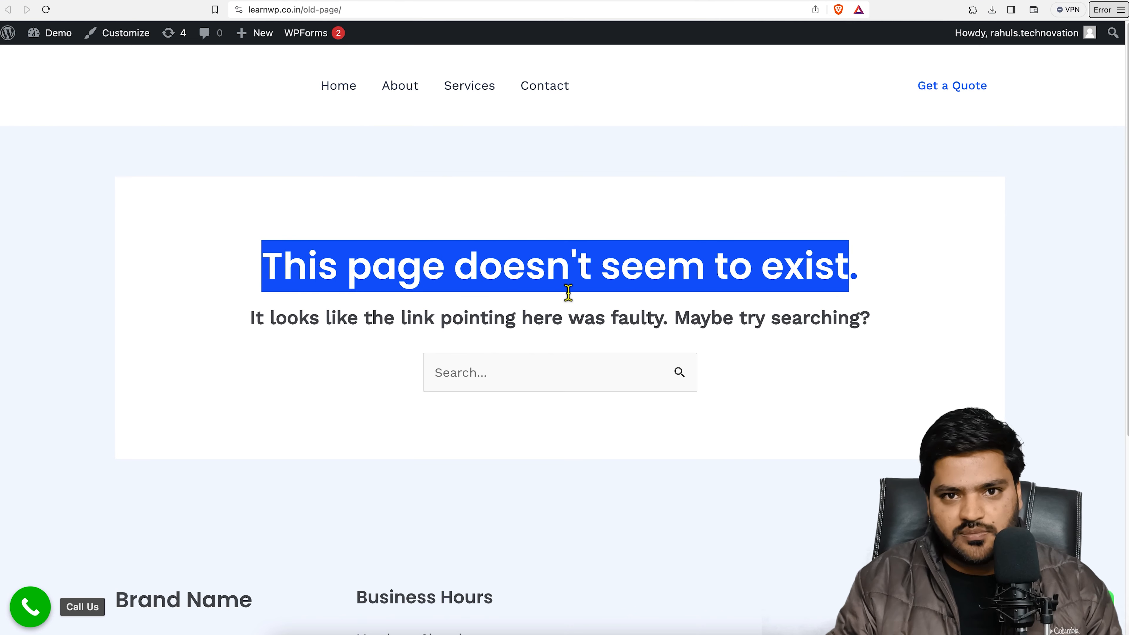
left_click(568, 293)
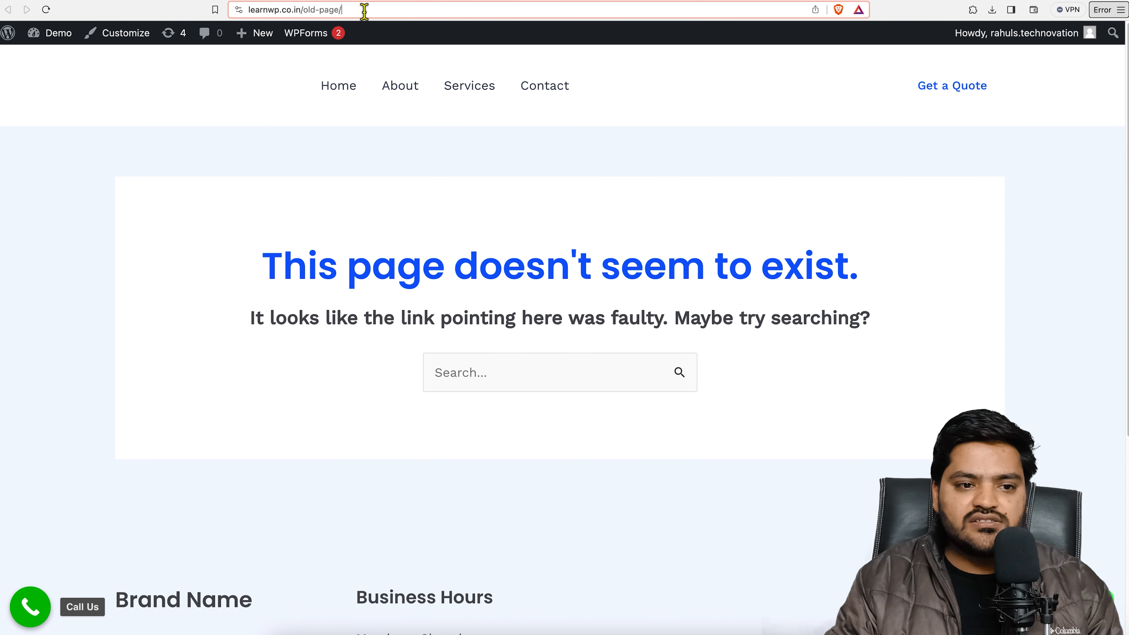
Copy the full web address of the missing old page
left_click(378, 9)
left_click_drag(389, 9, 246, 9)
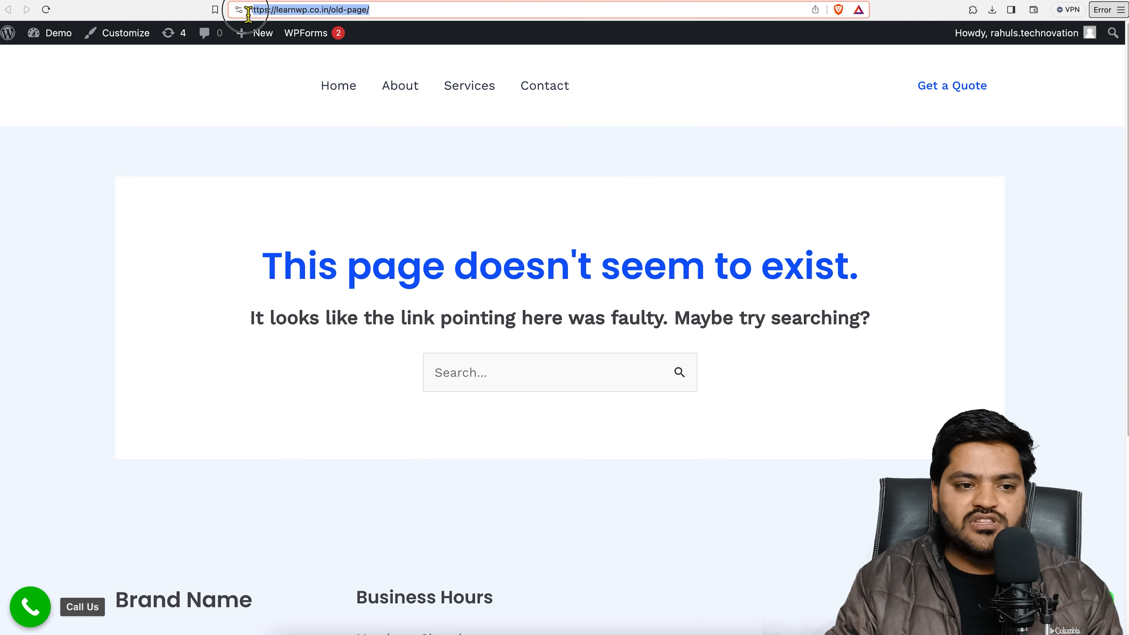
right_click(317, 9)
left_click(341, 90)
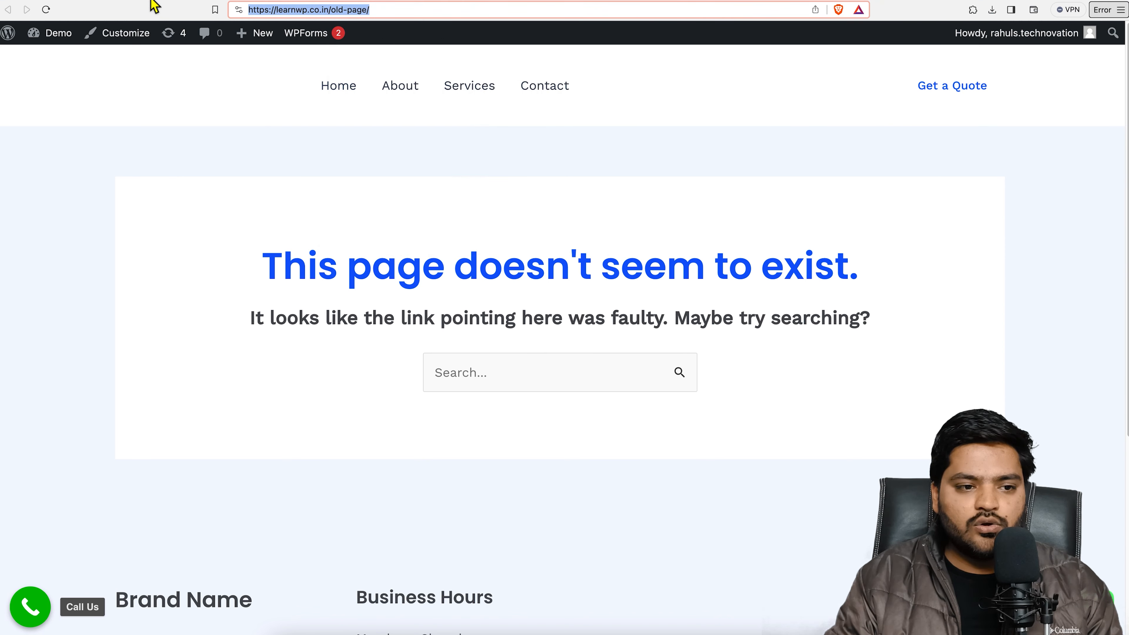
left_click(146, 1)
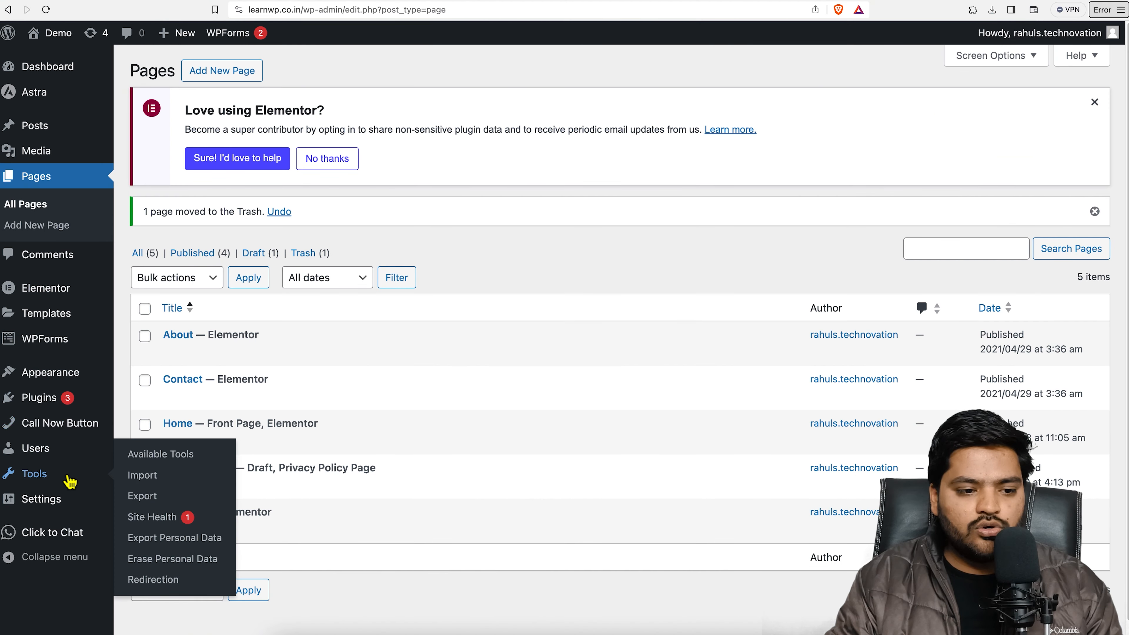
mouse_move(69, 500)
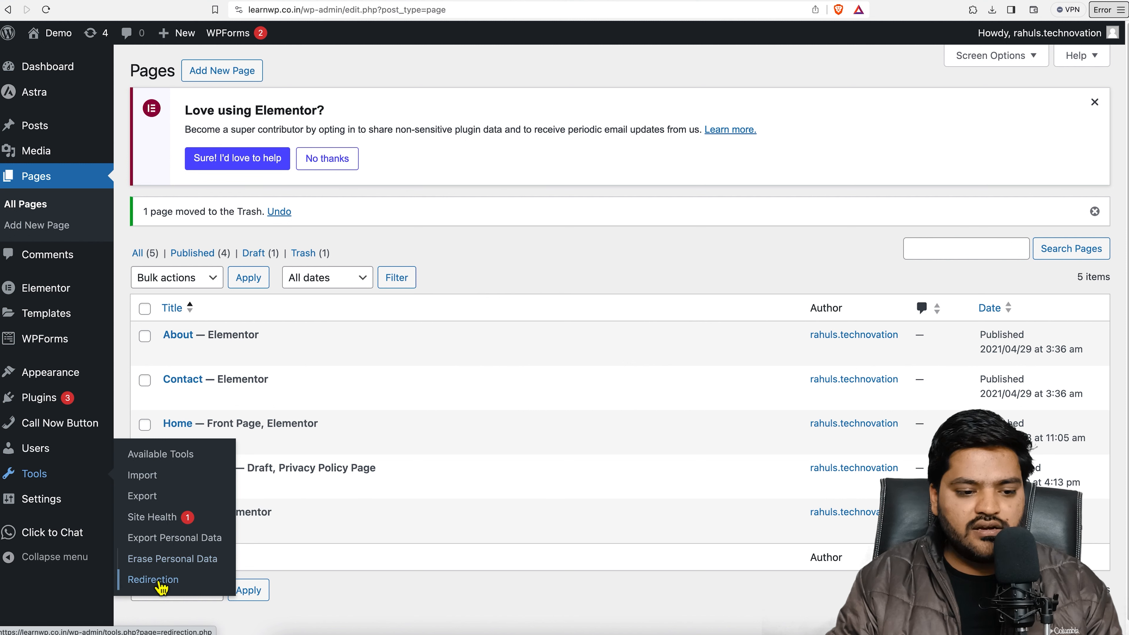
left_click(158, 583)
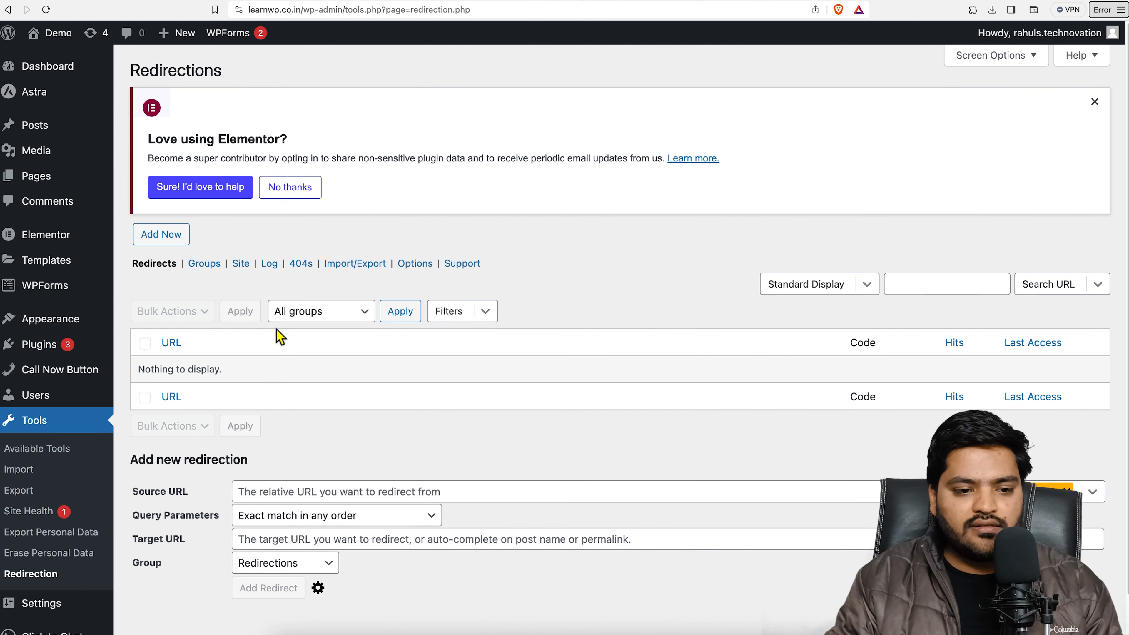
scroll(249, 312, "down", 1)
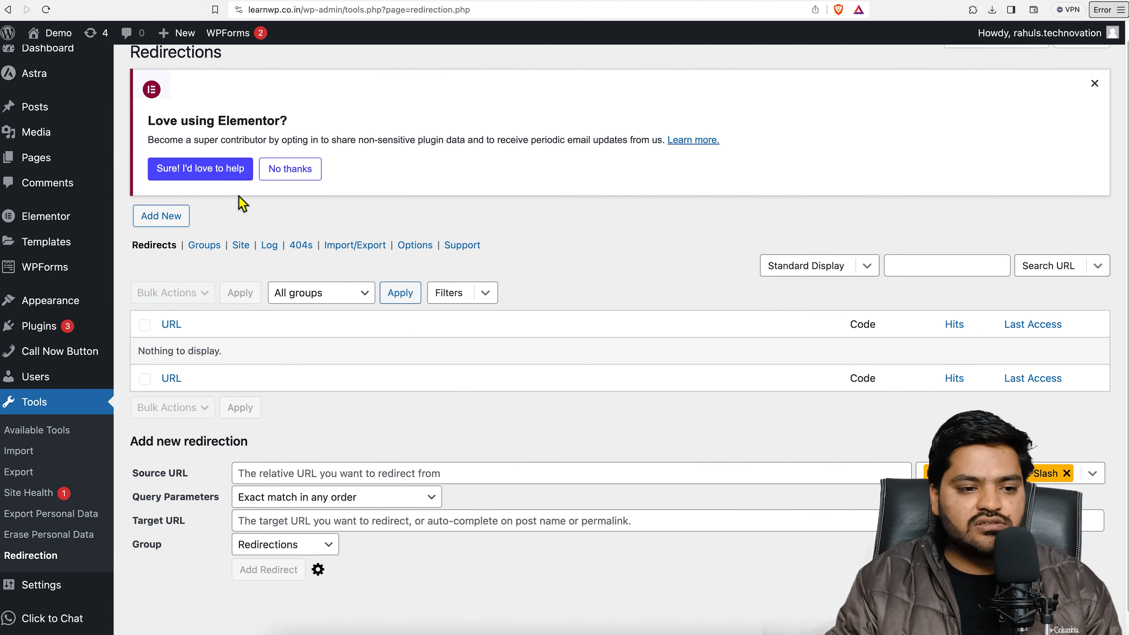
left_click(162, 221)
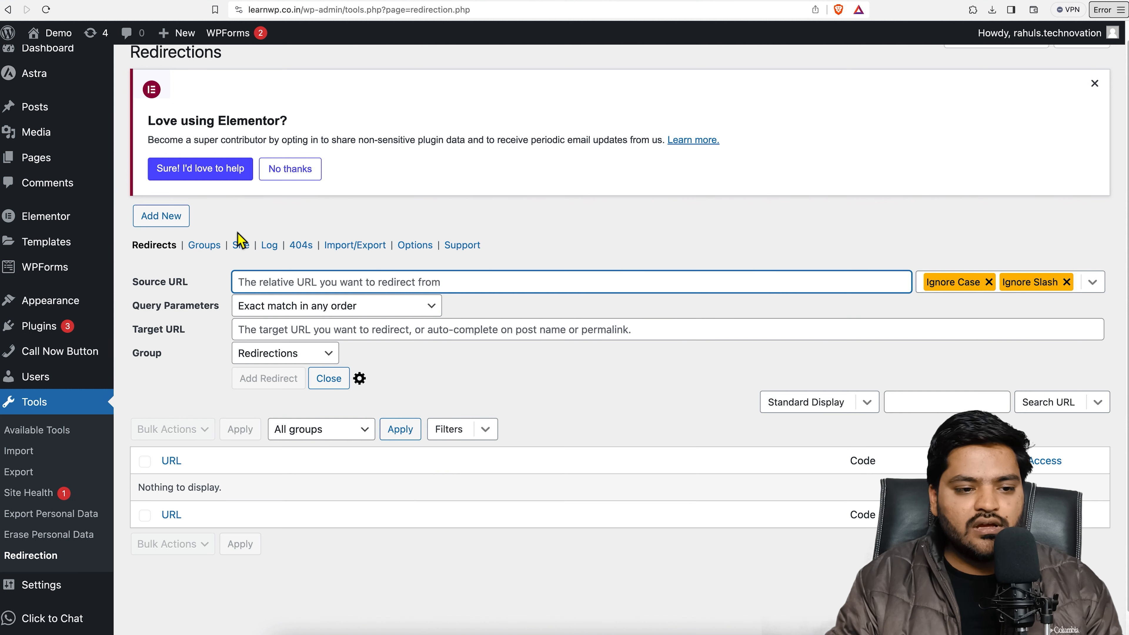
right_click(312, 281)
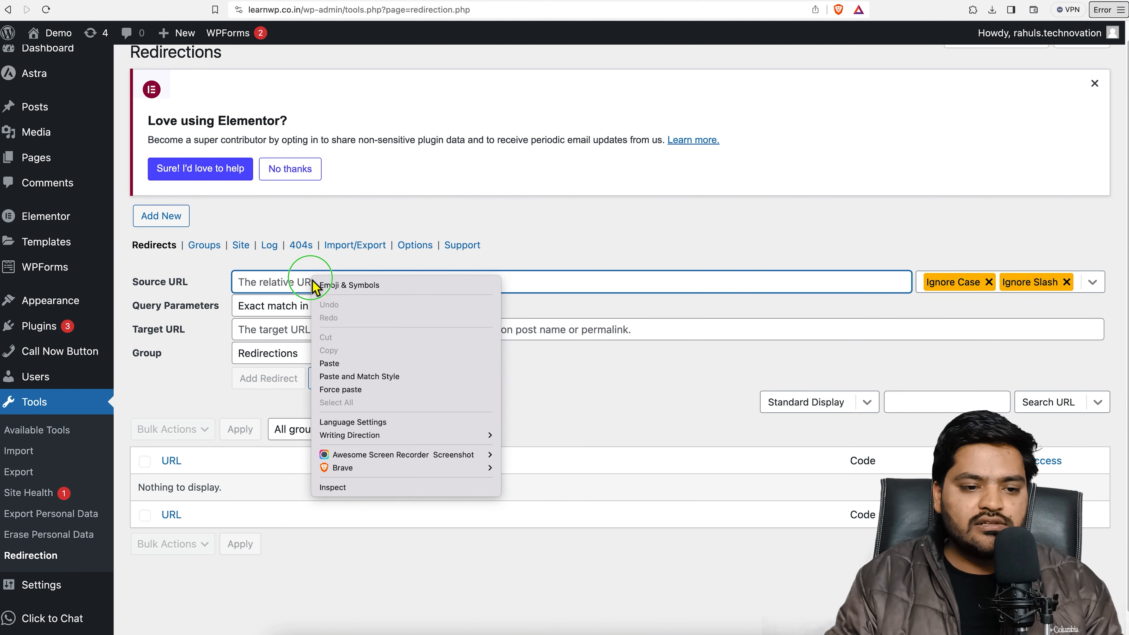
left_click(339, 364)
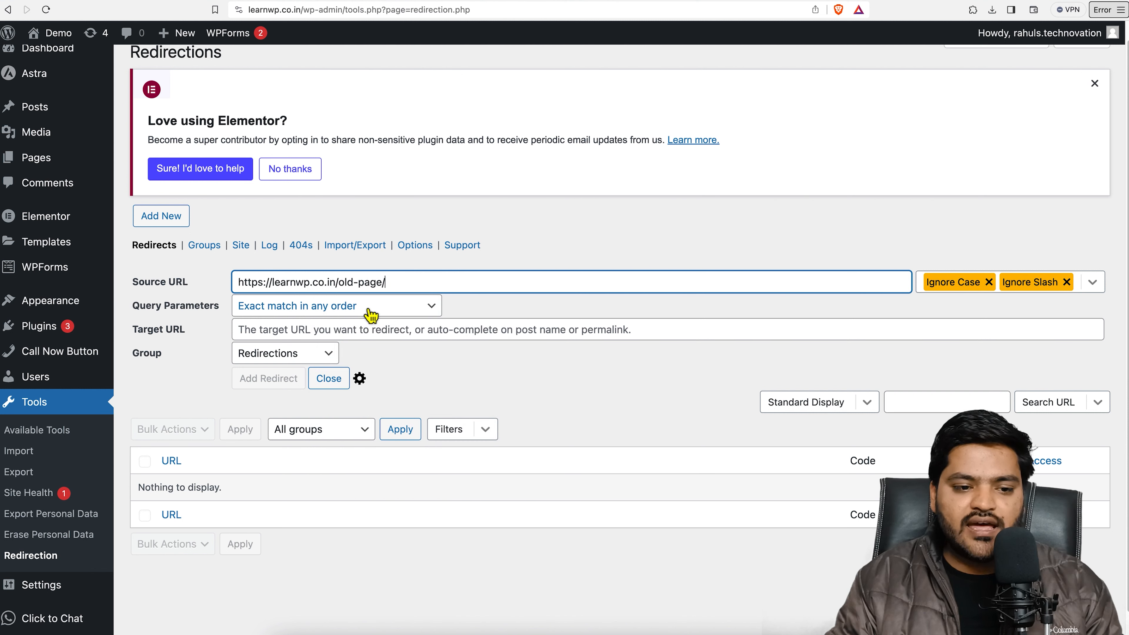
Open the site's home page in the old page's tab and copy its web address
left_click(367, 342)
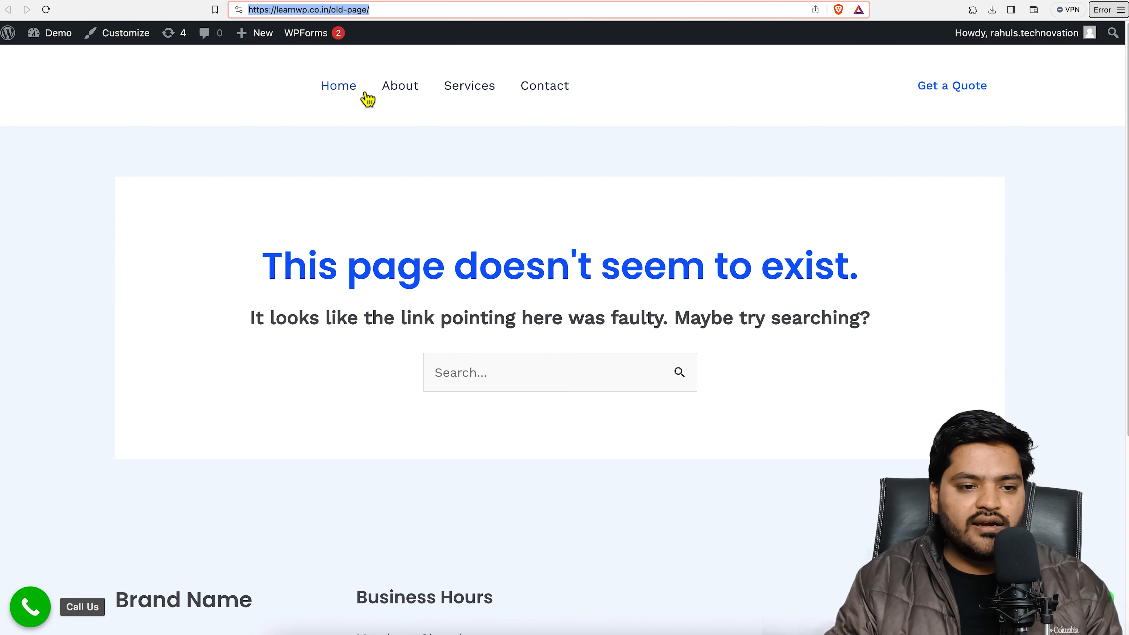
left_click(340, 94)
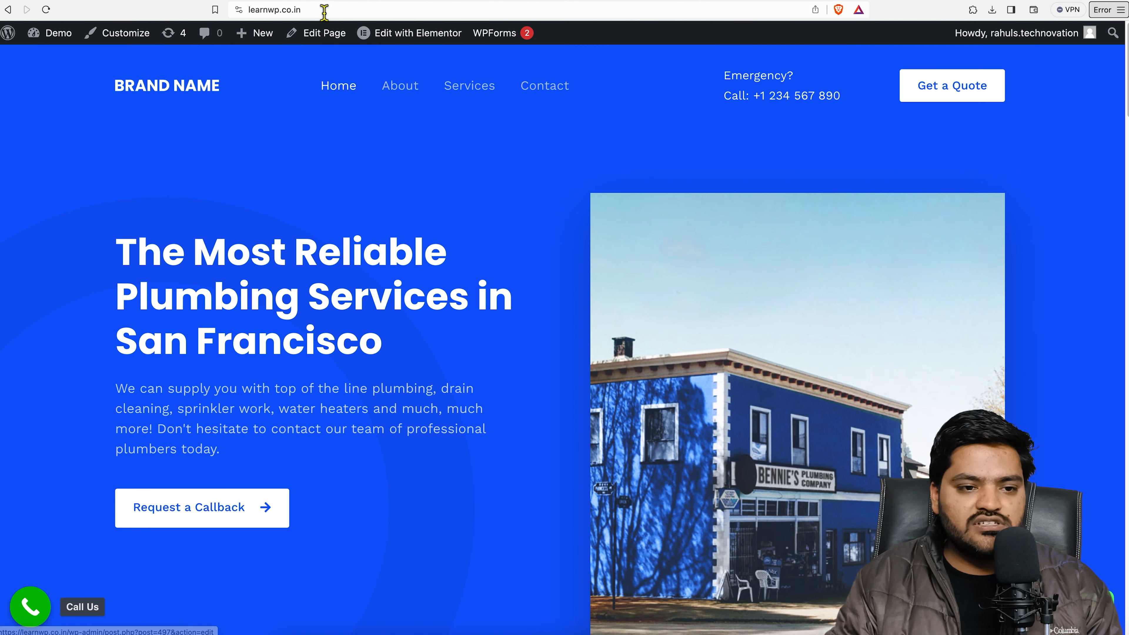
left_click(320, 10)
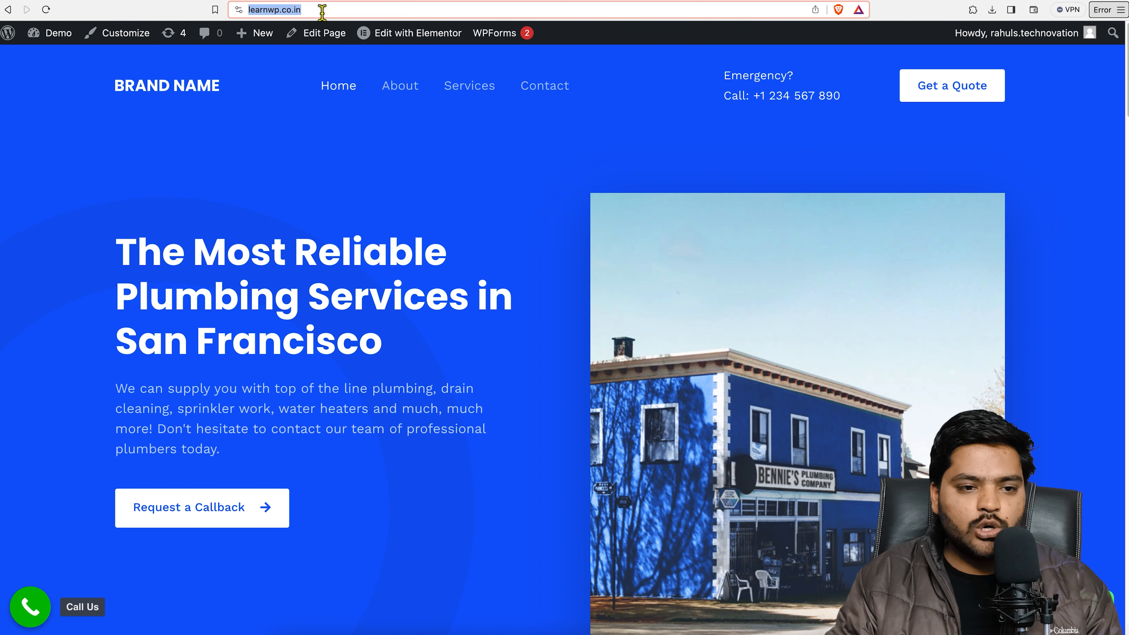
right_click(320, 9)
left_click(348, 99)
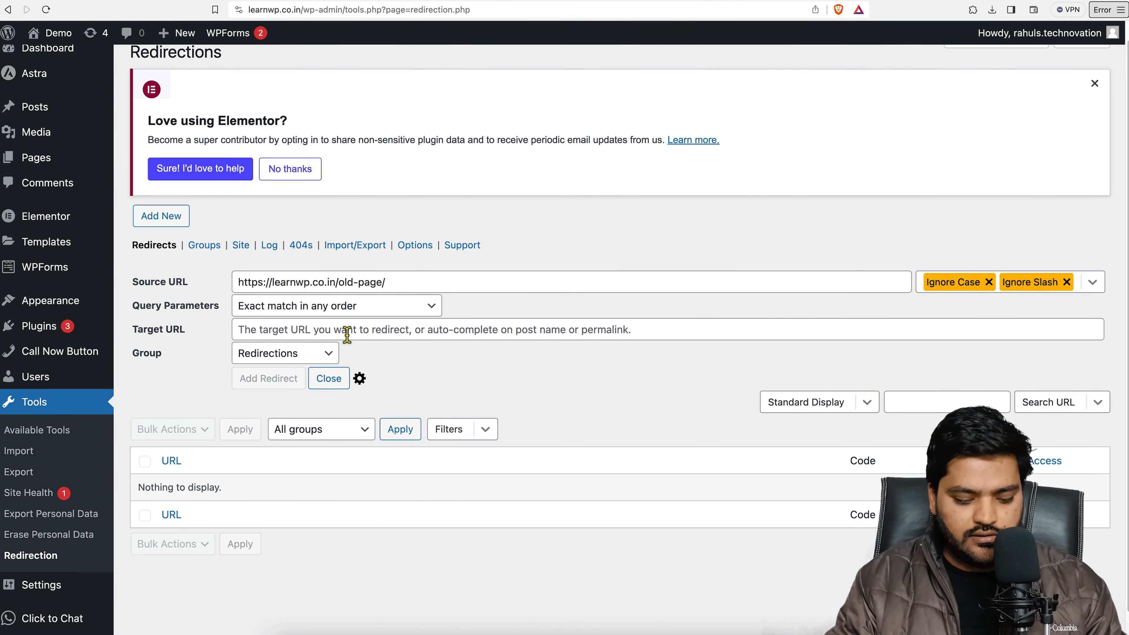
left_click(347, 334)
right_click(347, 333)
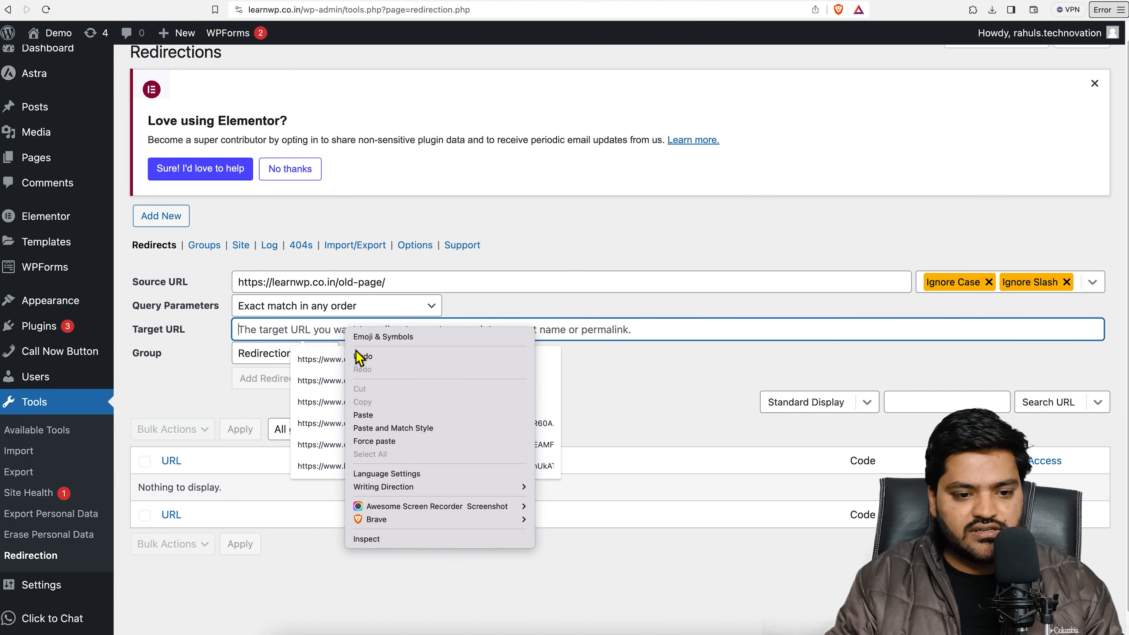
left_click(362, 415)
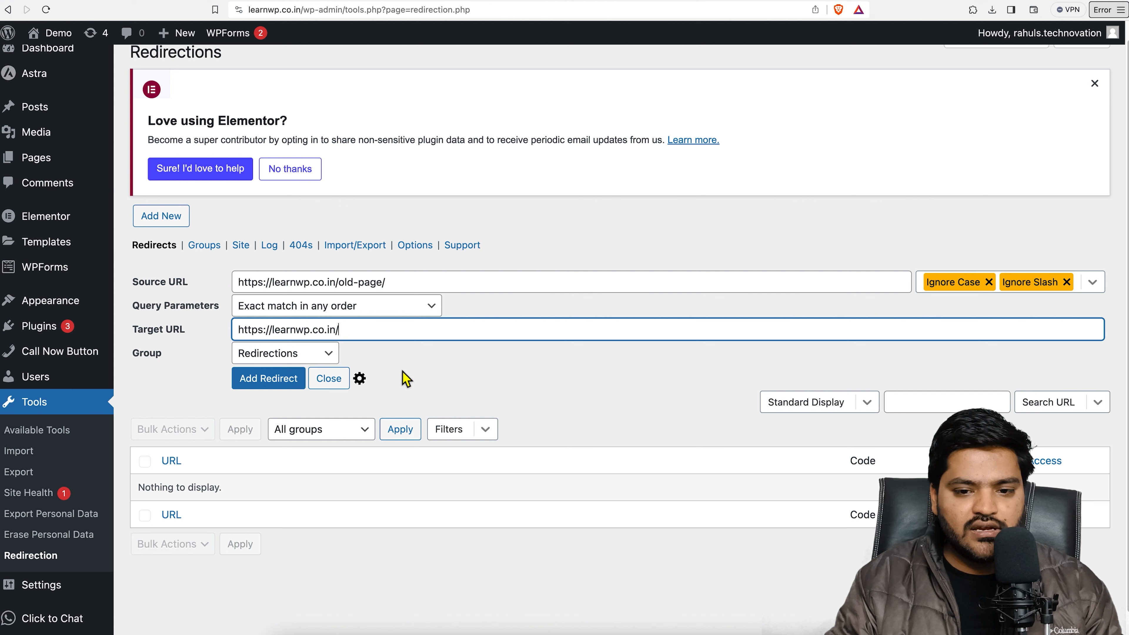
left_click(270, 379)
scroll(456, 378, "down", 1)
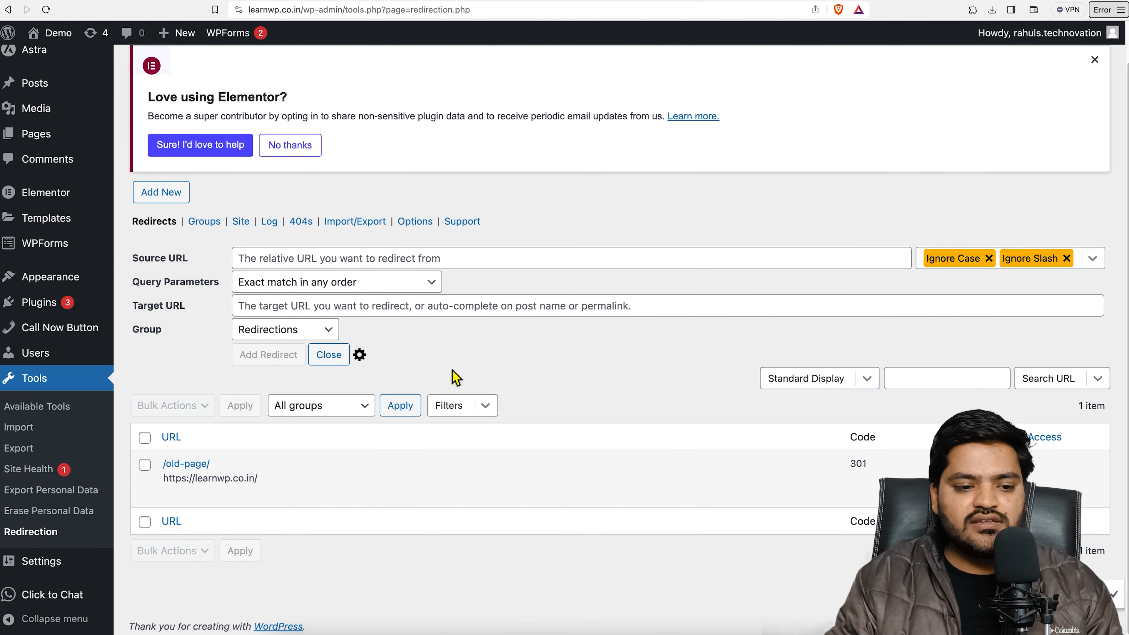
Run Redirection's redirect check on the /old-page/ entry and close the report
mouse_move(215, 461)
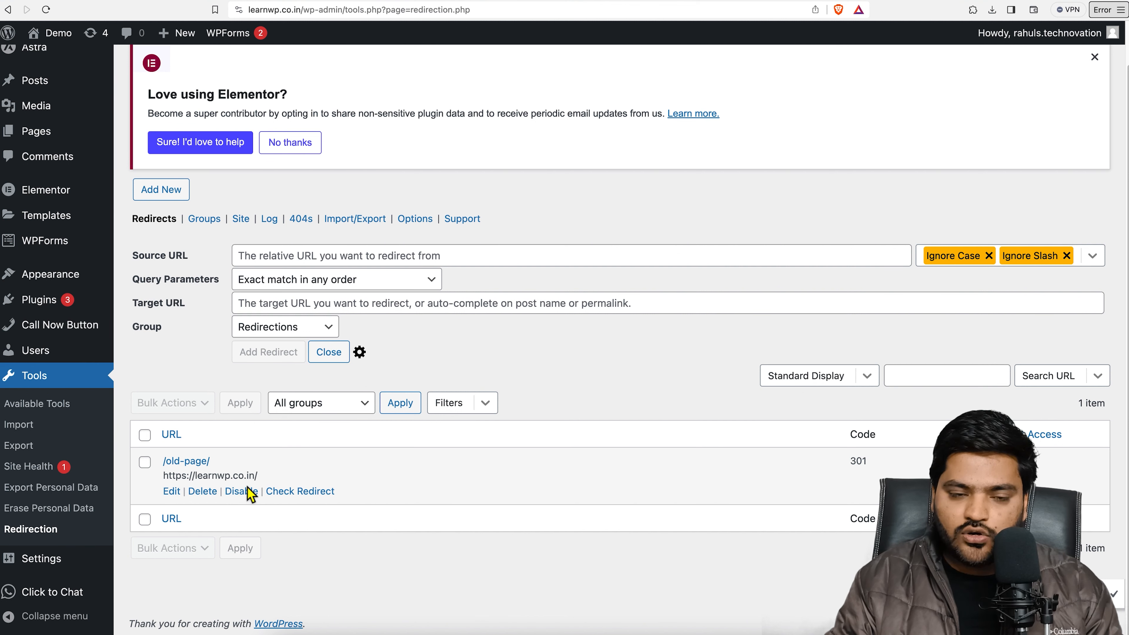
left_click(304, 495)
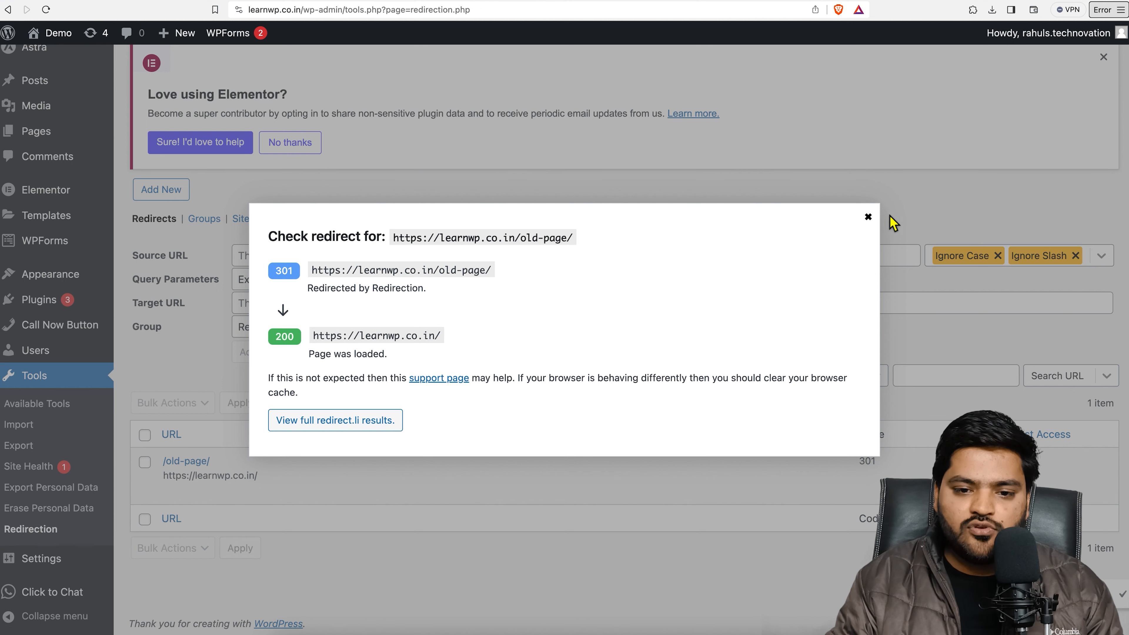
left_click(869, 218)
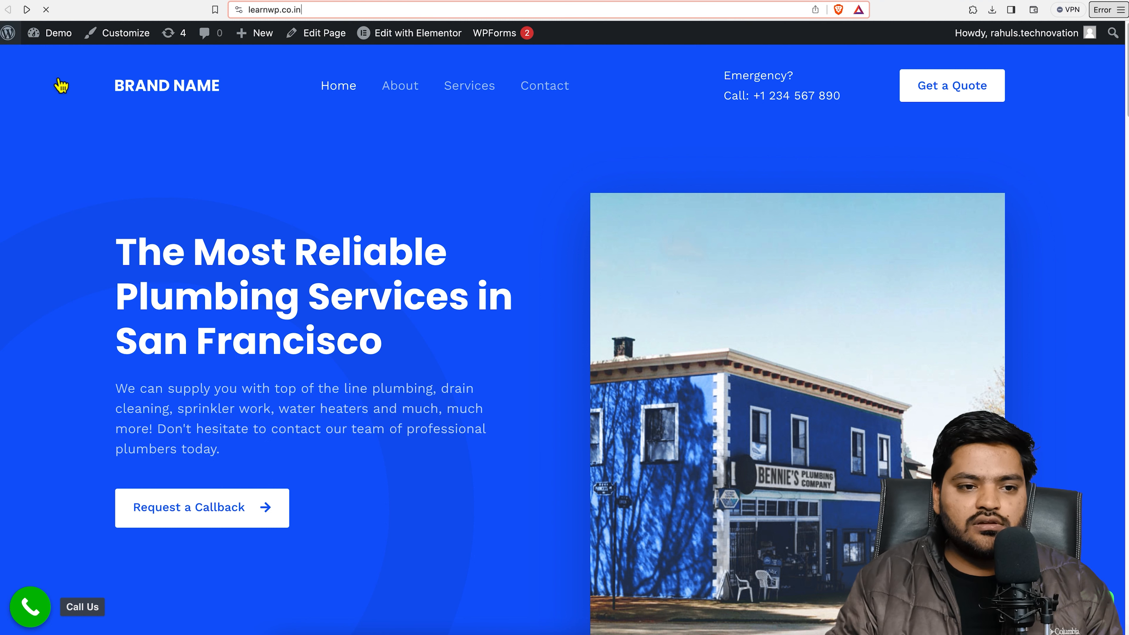
left_click(329, 10)
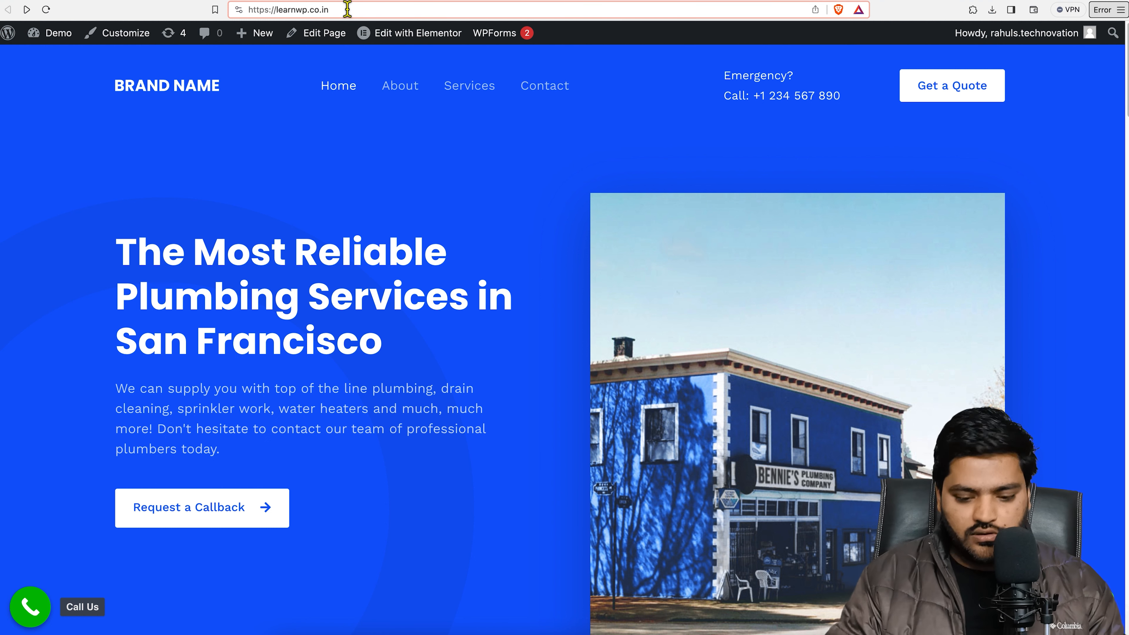
type("/")
type("o")
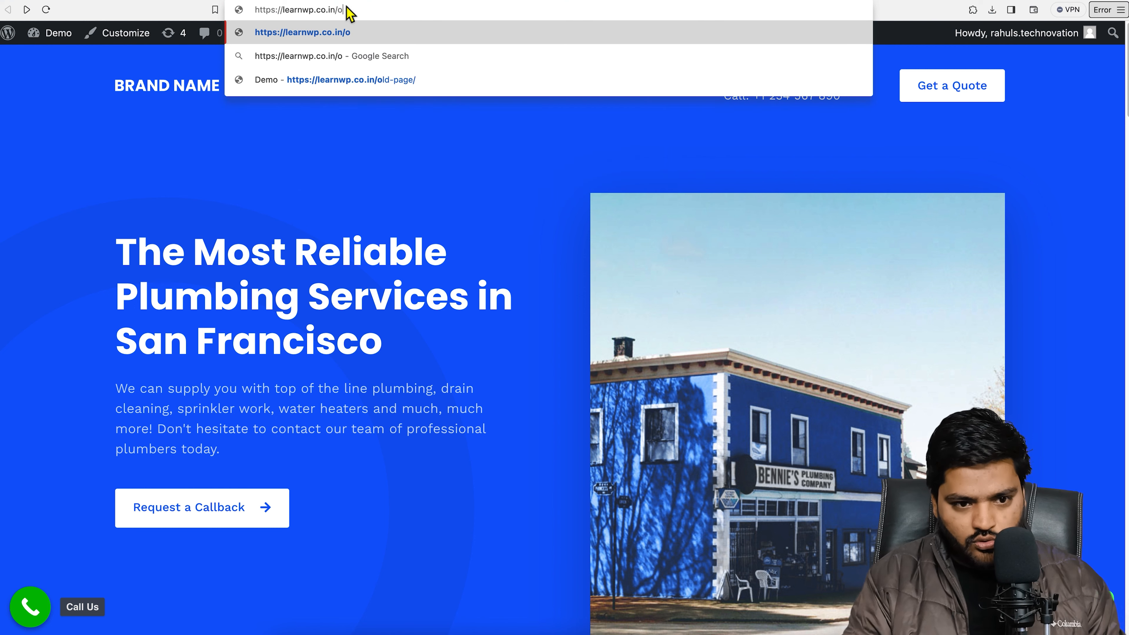
type("ld-page")
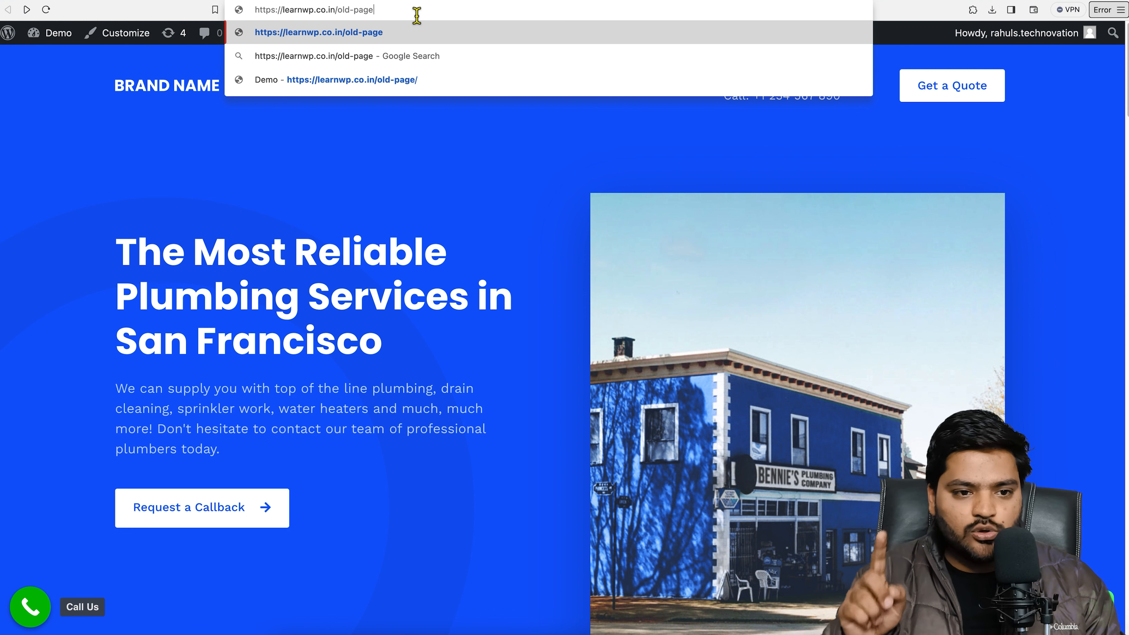
key("Return")
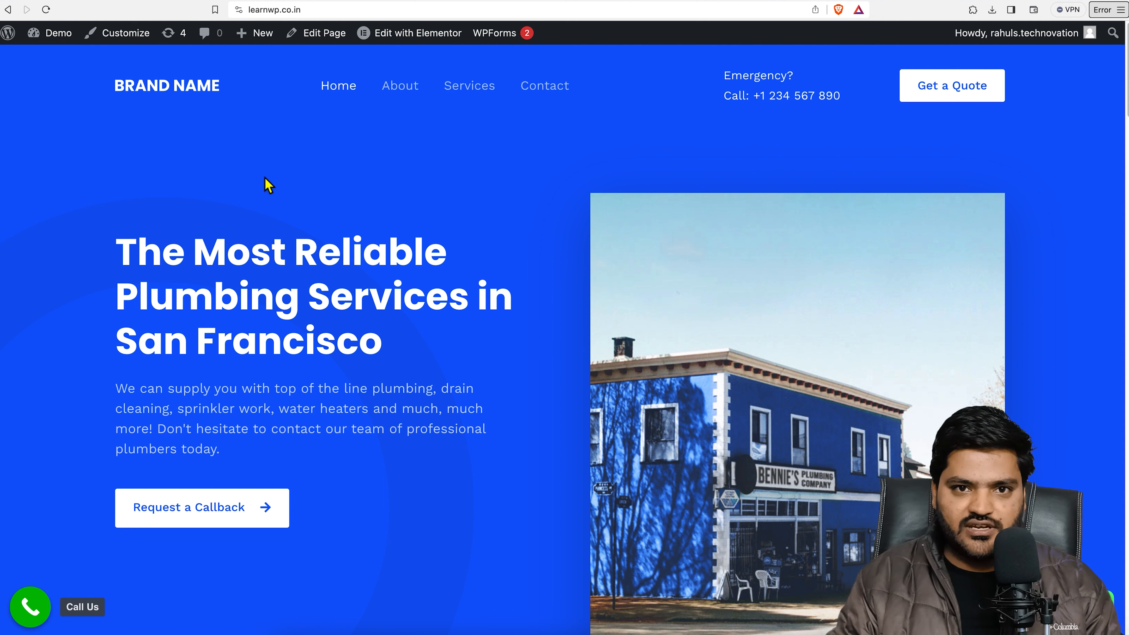
Return to the Redirection plugin and examine how its Import/Export page accepts redirect files
left_click(123, 1)
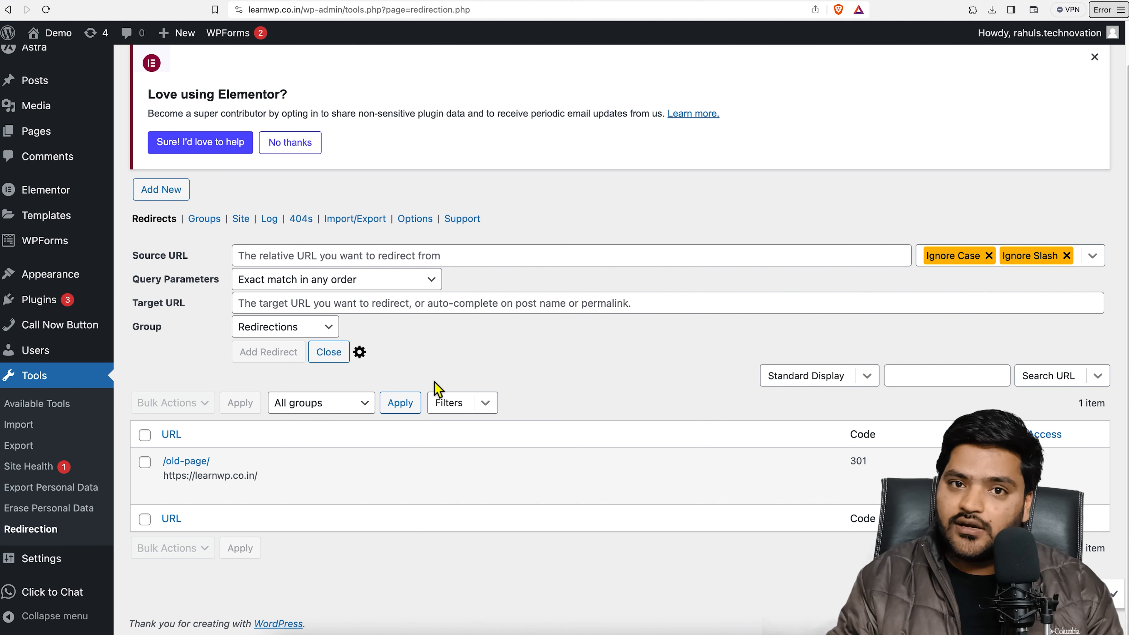
left_click(356, 221)
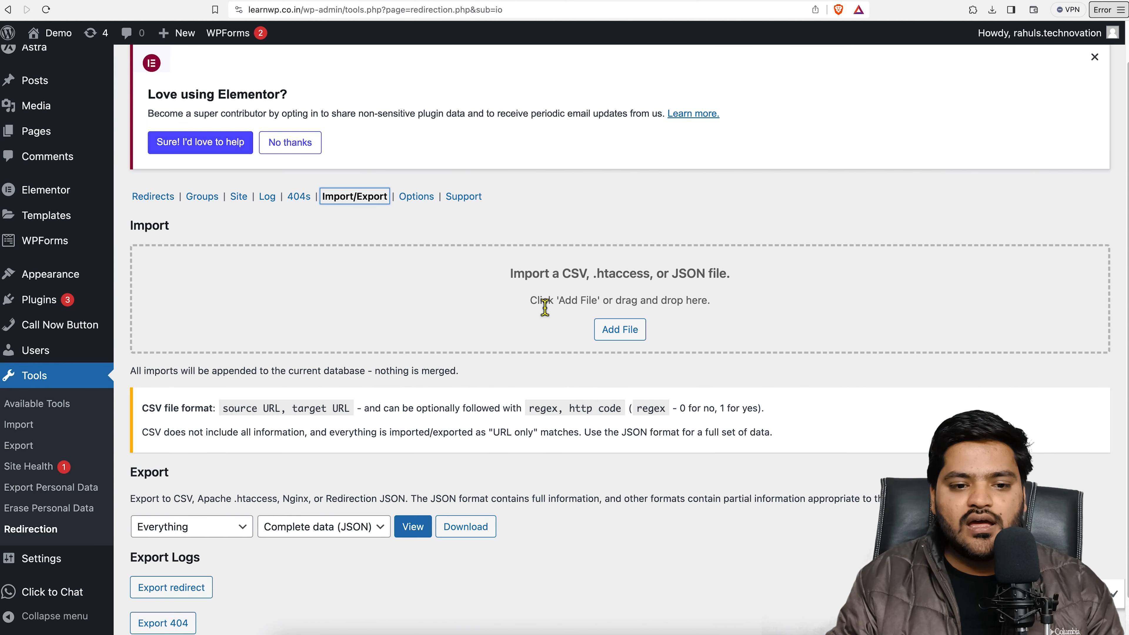
left_click_drag(532, 302, 719, 309)
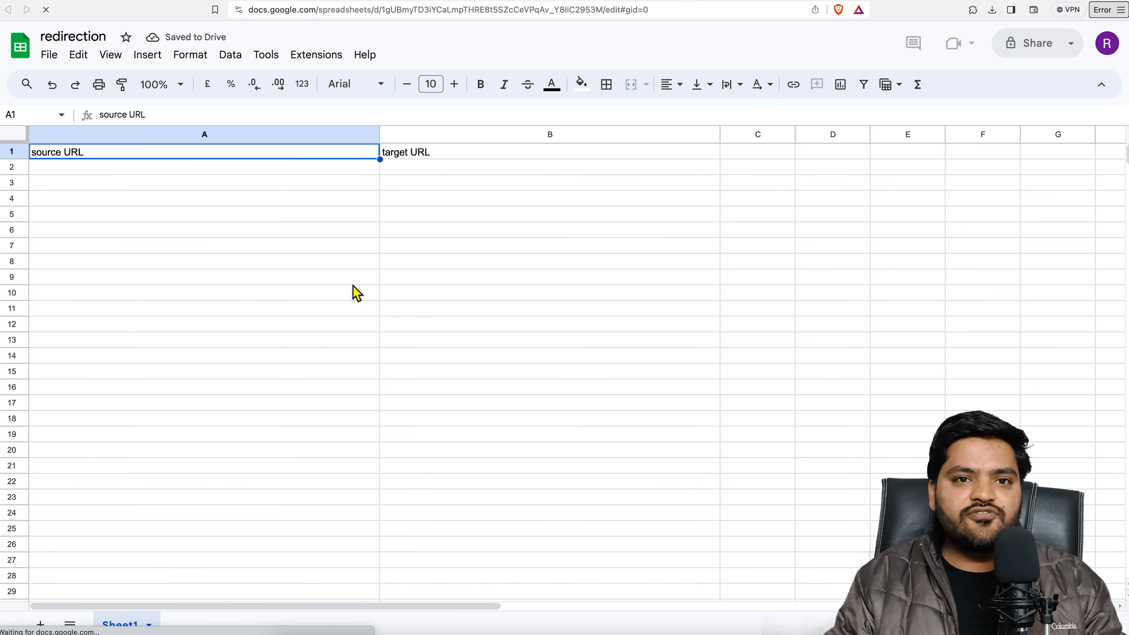
left_click(160, 168)
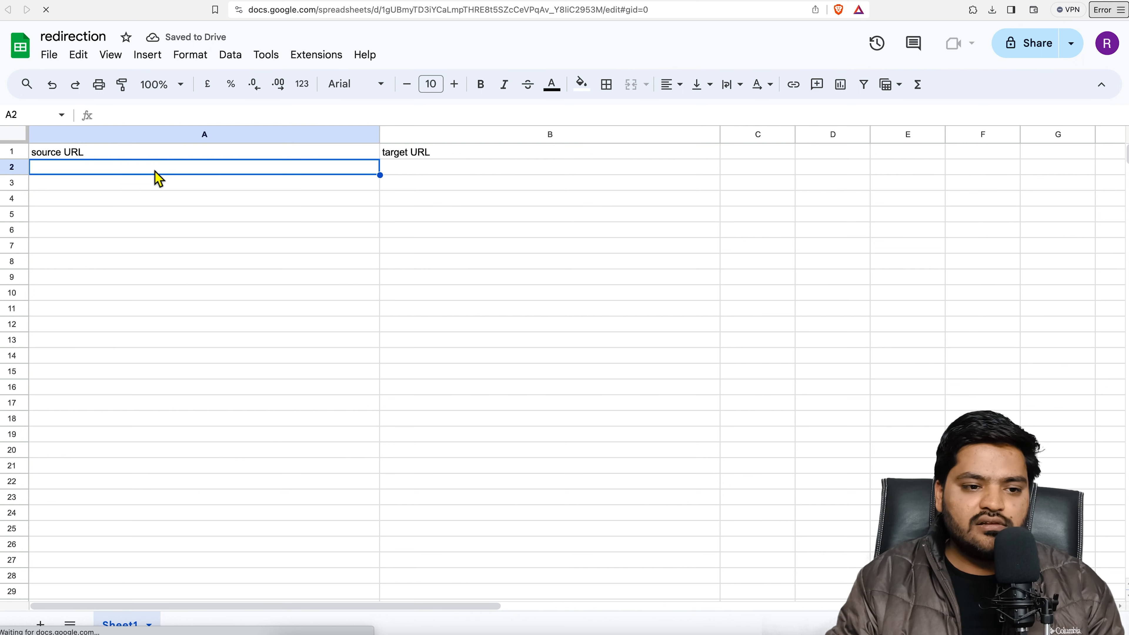
left_click(166, 153)
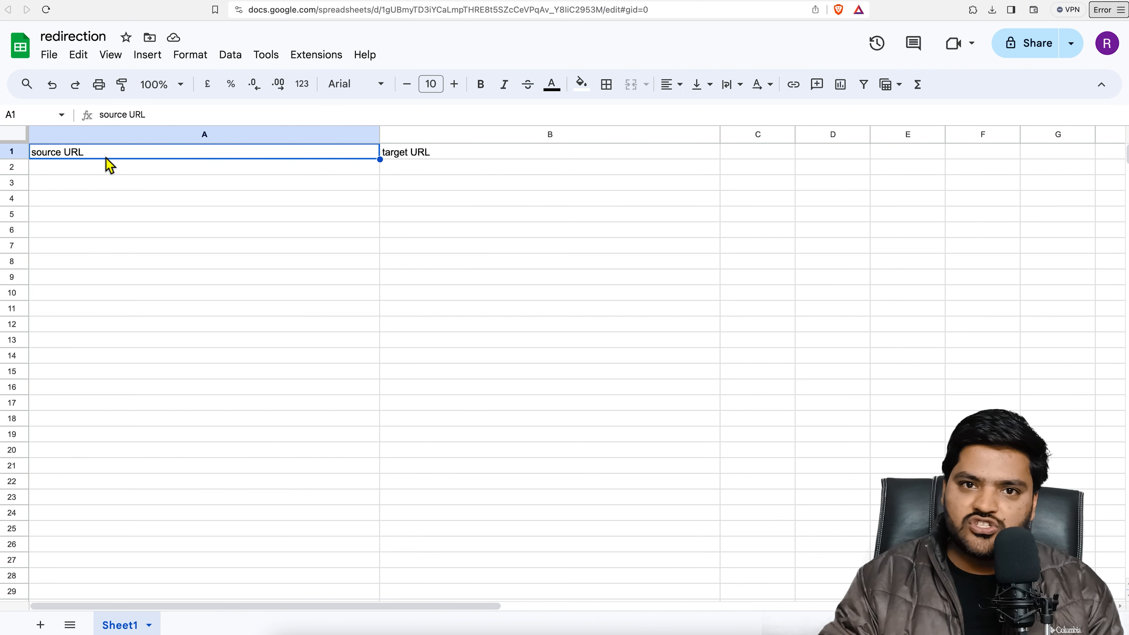
left_click(465, 153)
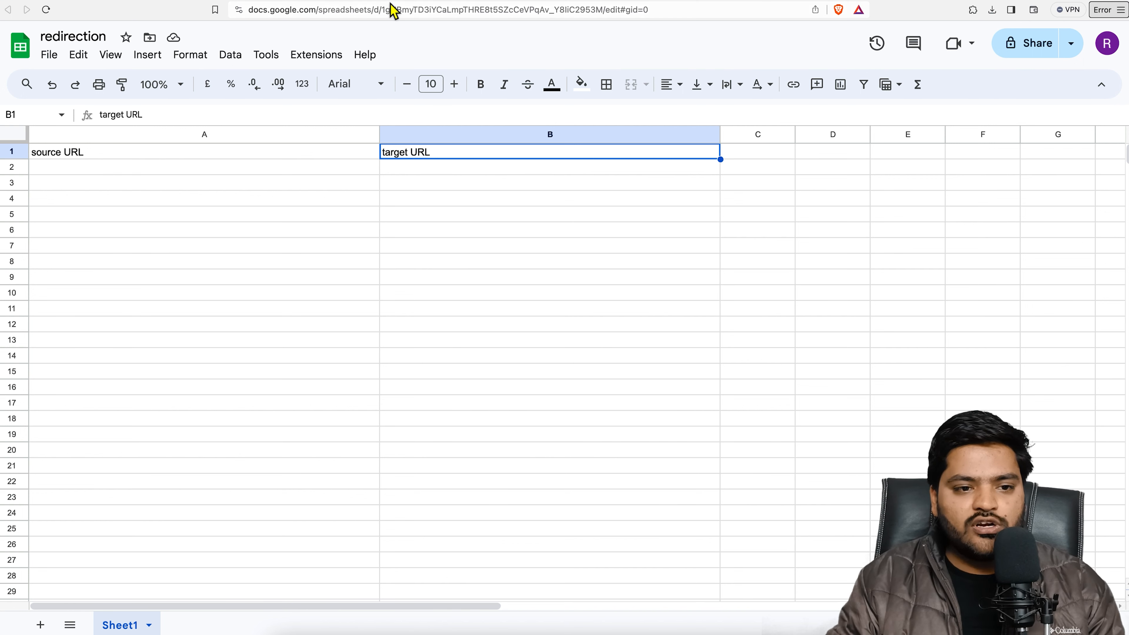
left_click(405, 1)
left_click(421, 9)
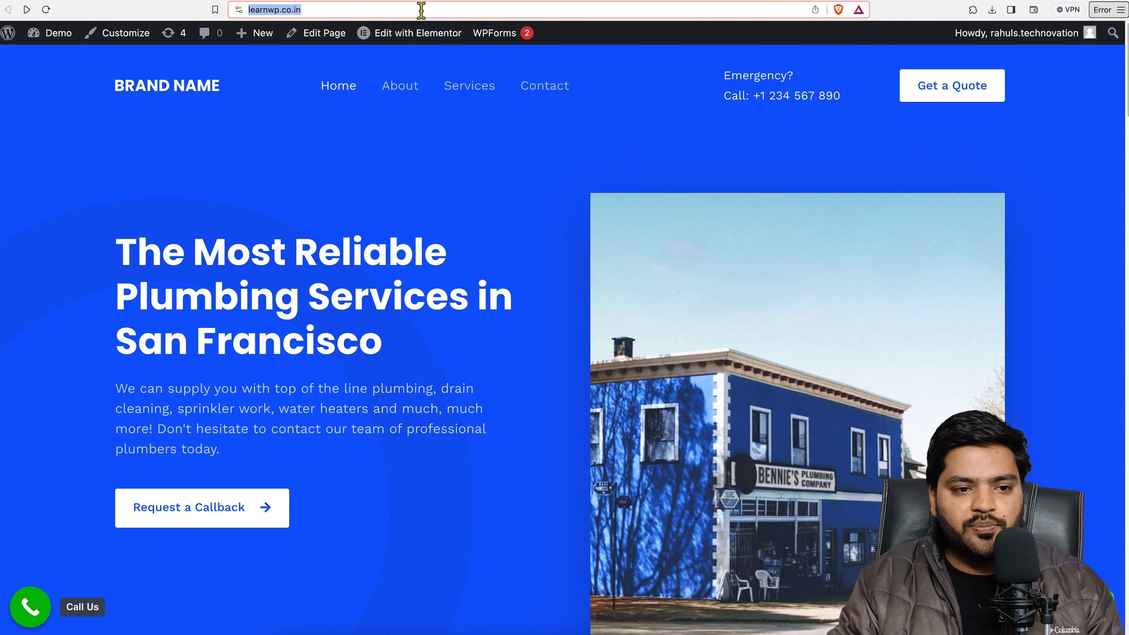
left_click(421, 10)
type("/old")
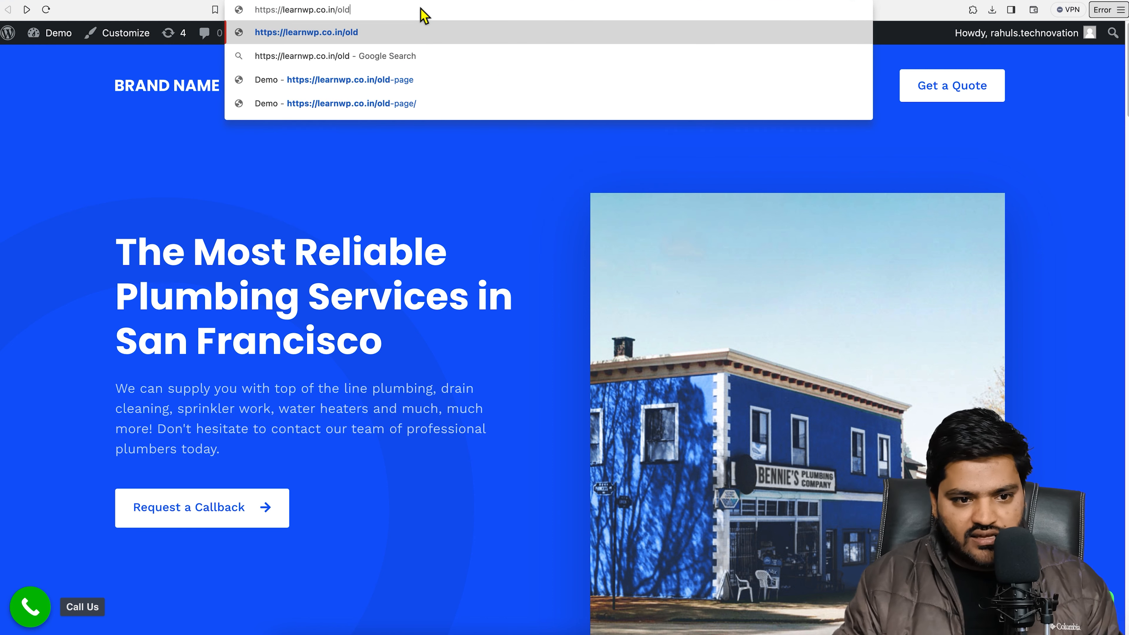
key("Down")
key("Down")
key("Down")
key("Up")
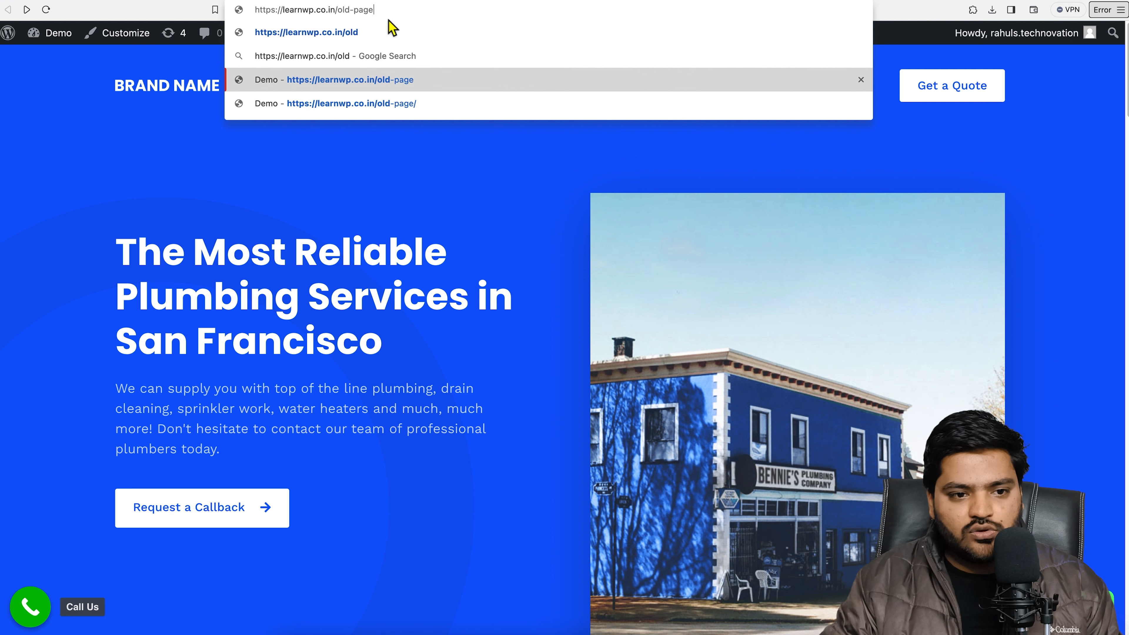
left_click_drag(385, 10, 263, 9)
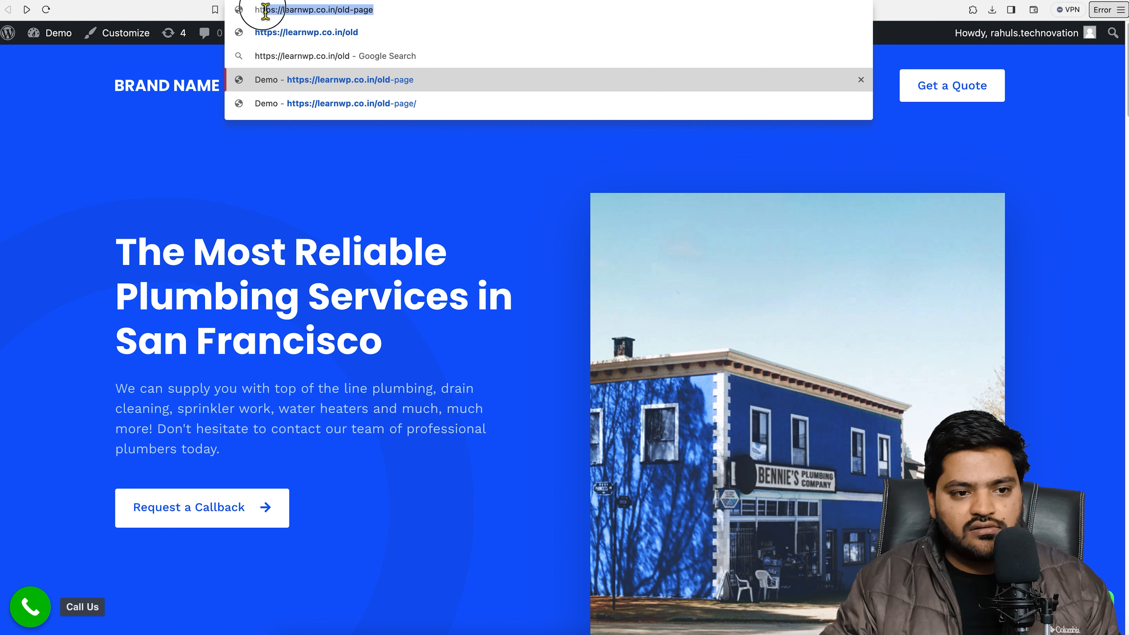
right_click(346, 9)
left_click(368, 86)
left_click(519, 0)
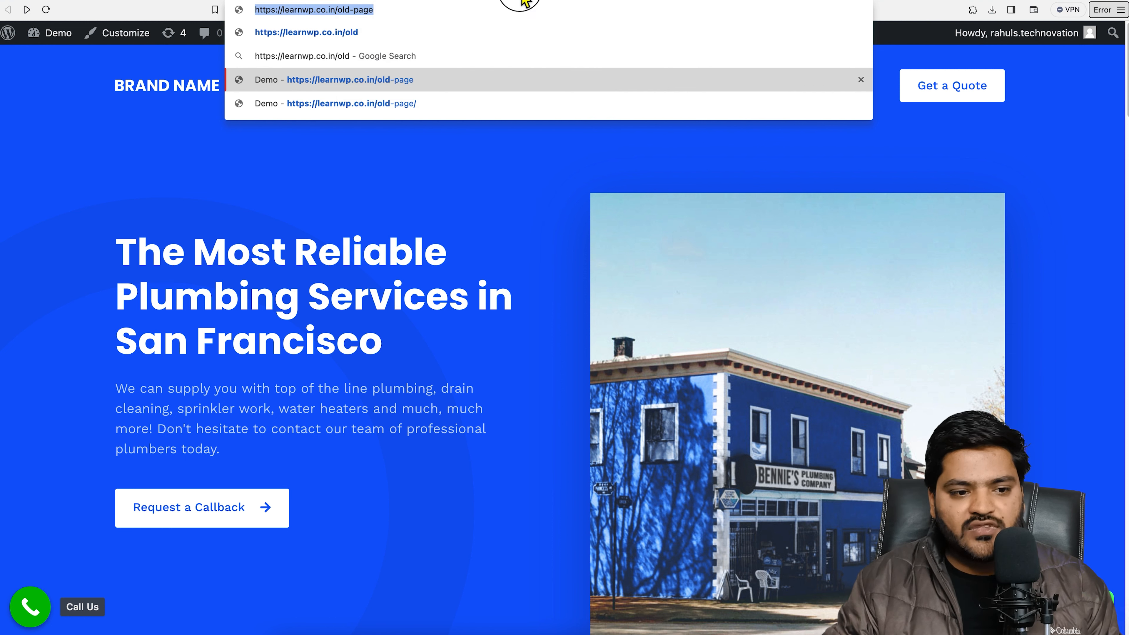
right_click(148, 175)
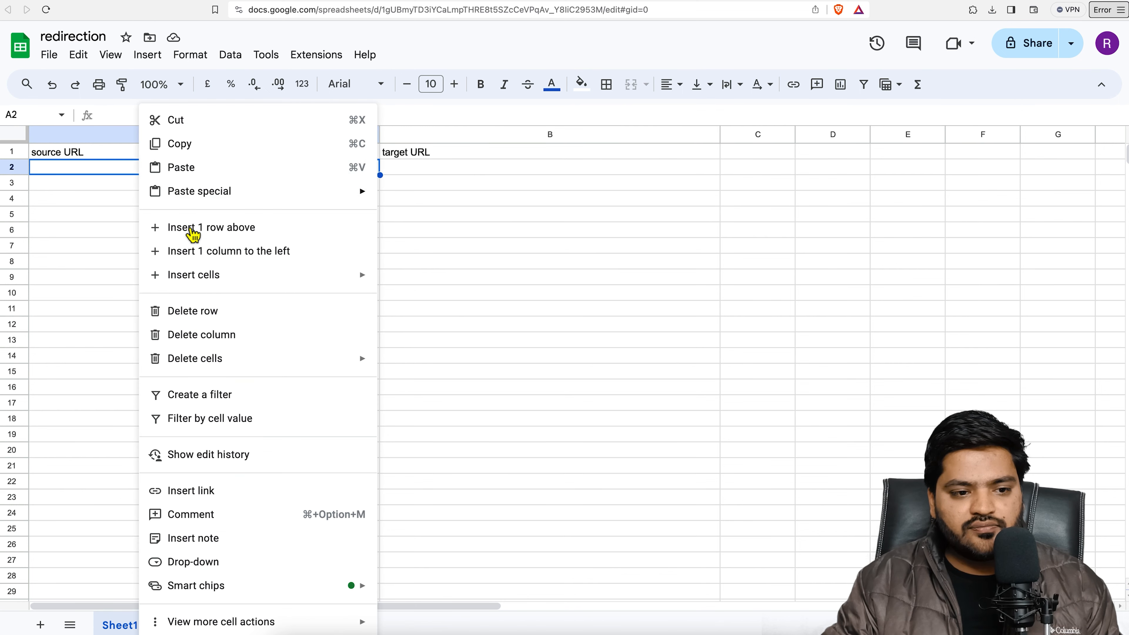
left_click(128, 180)
right_click(126, 172)
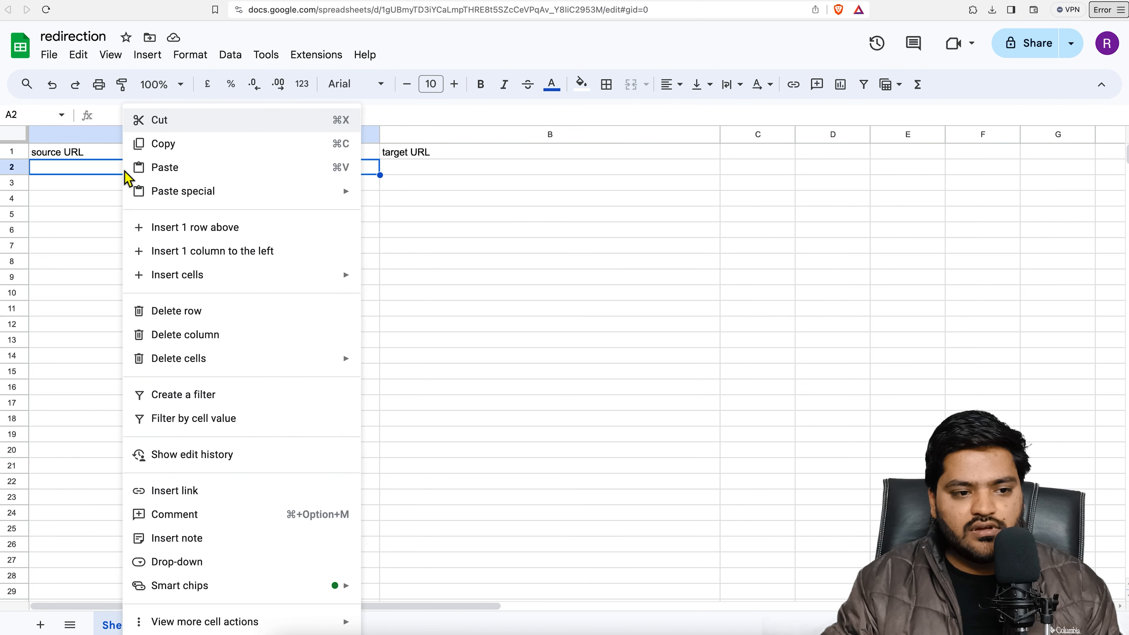
left_click(123, 171)
double_click(122, 171)
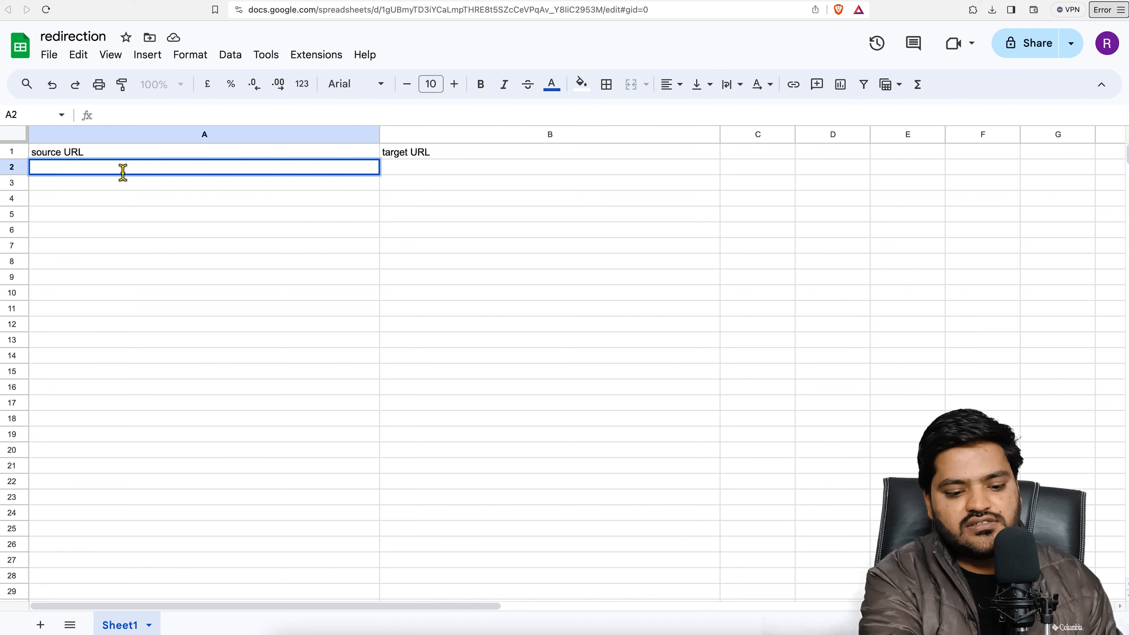
key("ctrl+v")
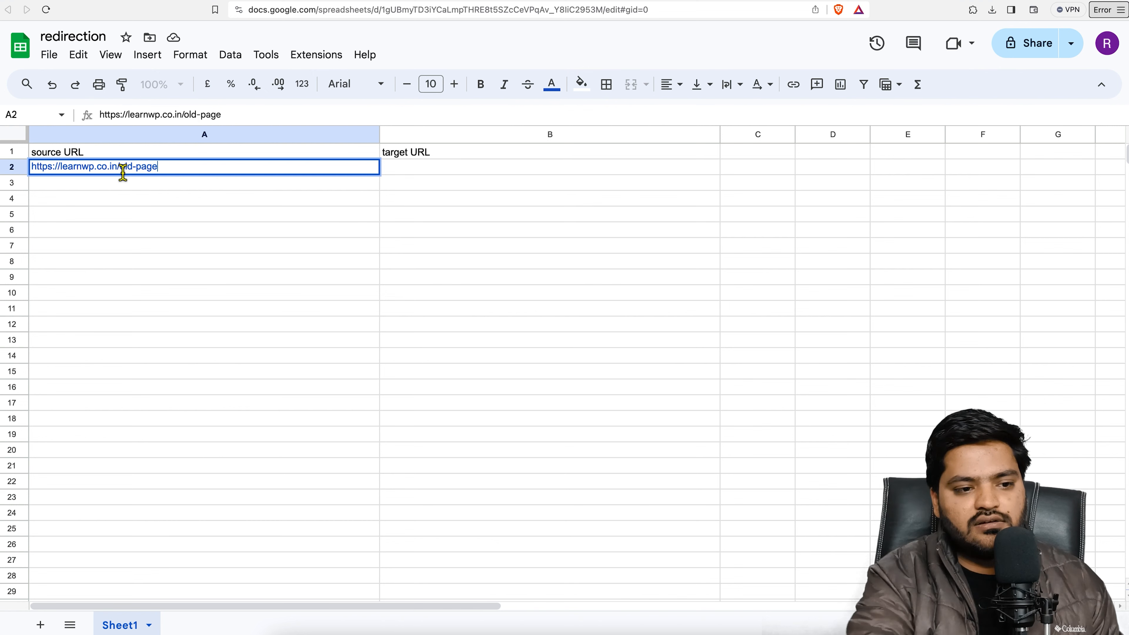
left_click(405, 173)
double_click(405, 173)
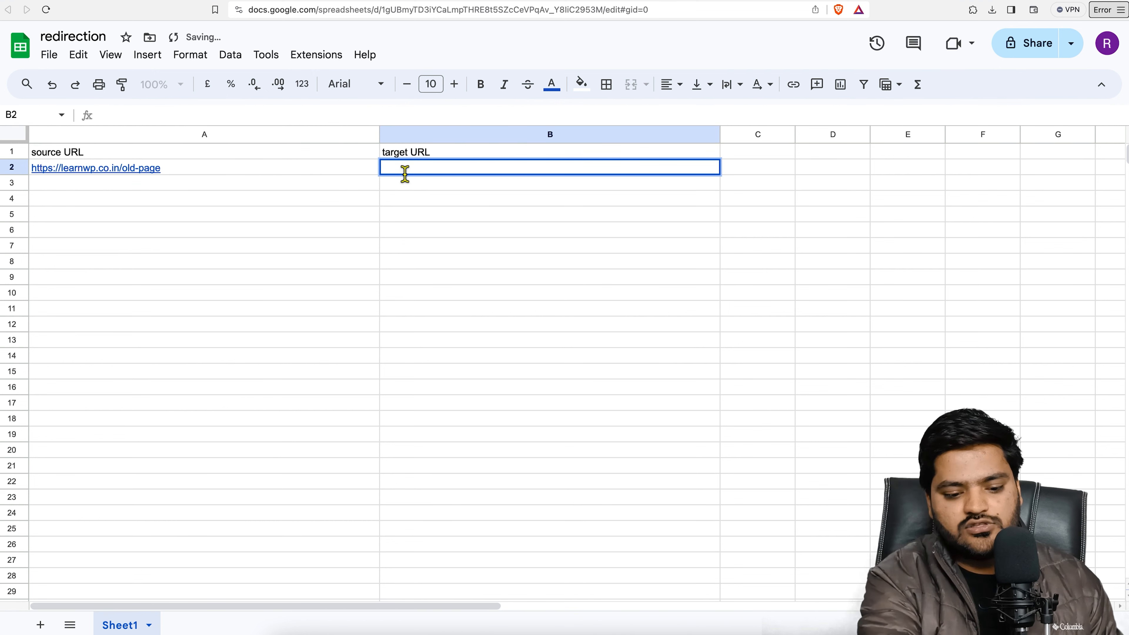
key("ctrl+v")
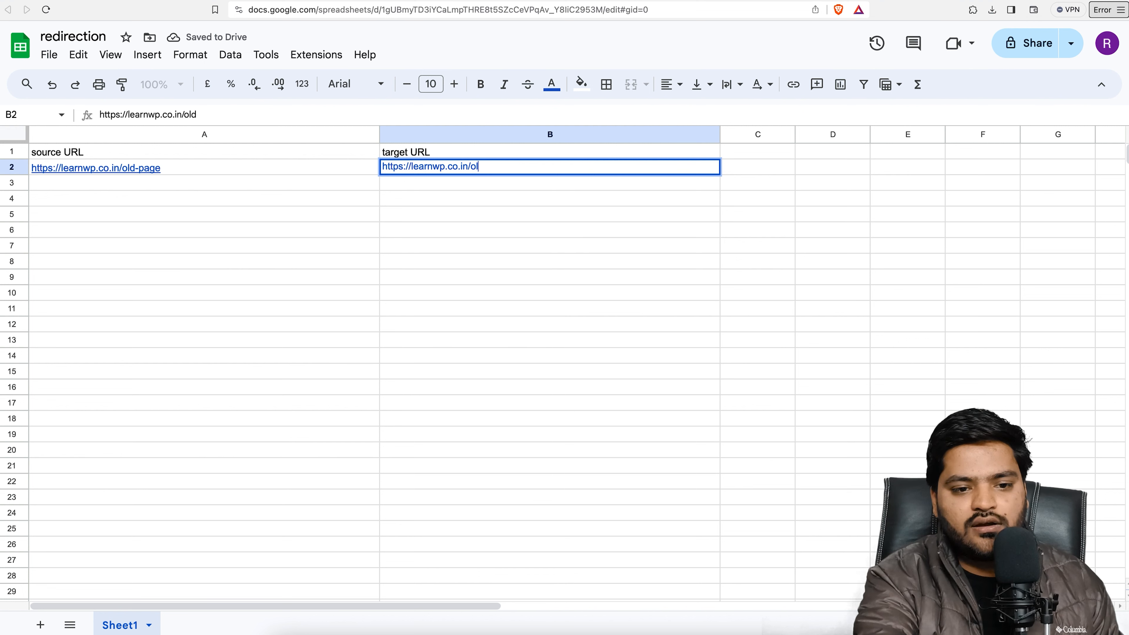
key("Return")
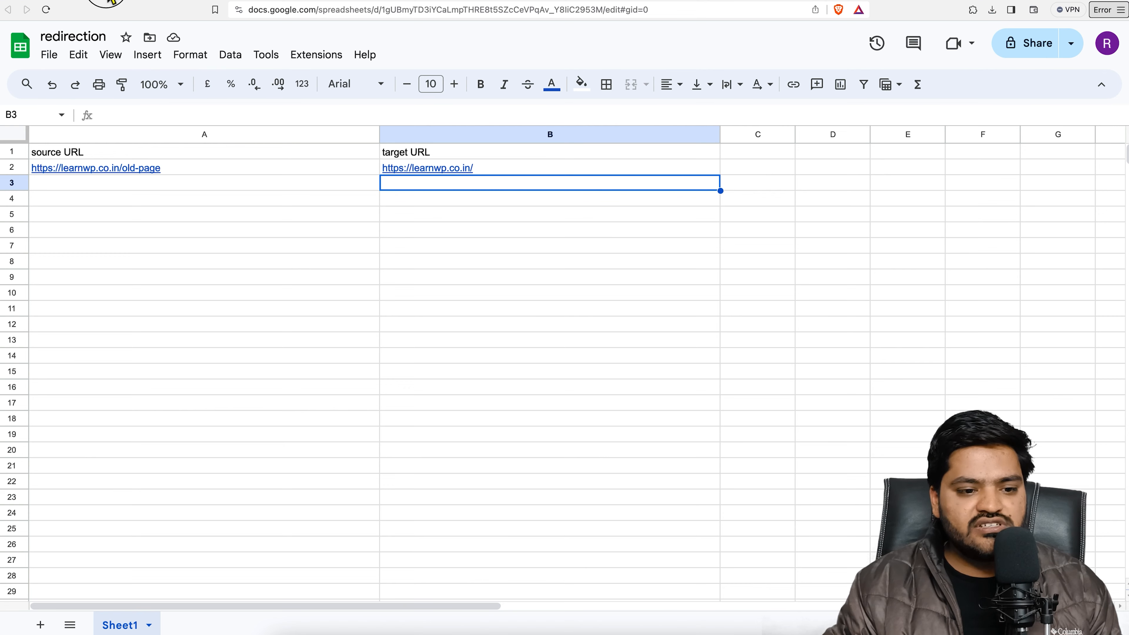
Switch to the Redirection plugin, delete the existing /old-page/ redirect and dismiss the Elementor notice
left_click(106, 0)
left_click(155, 196)
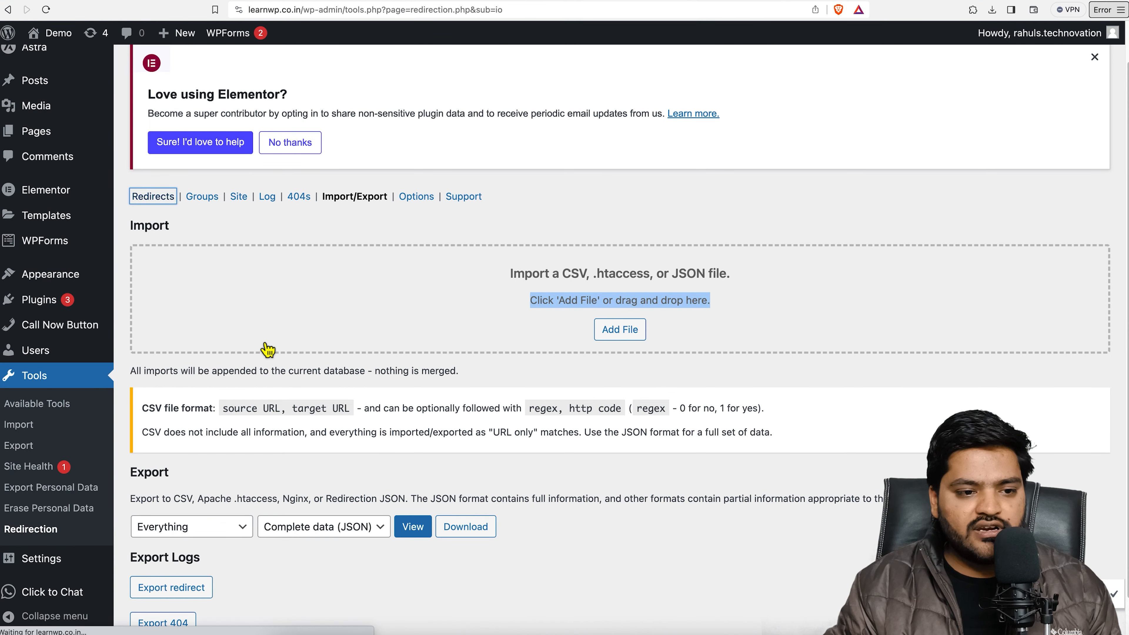
left_click(202, 491)
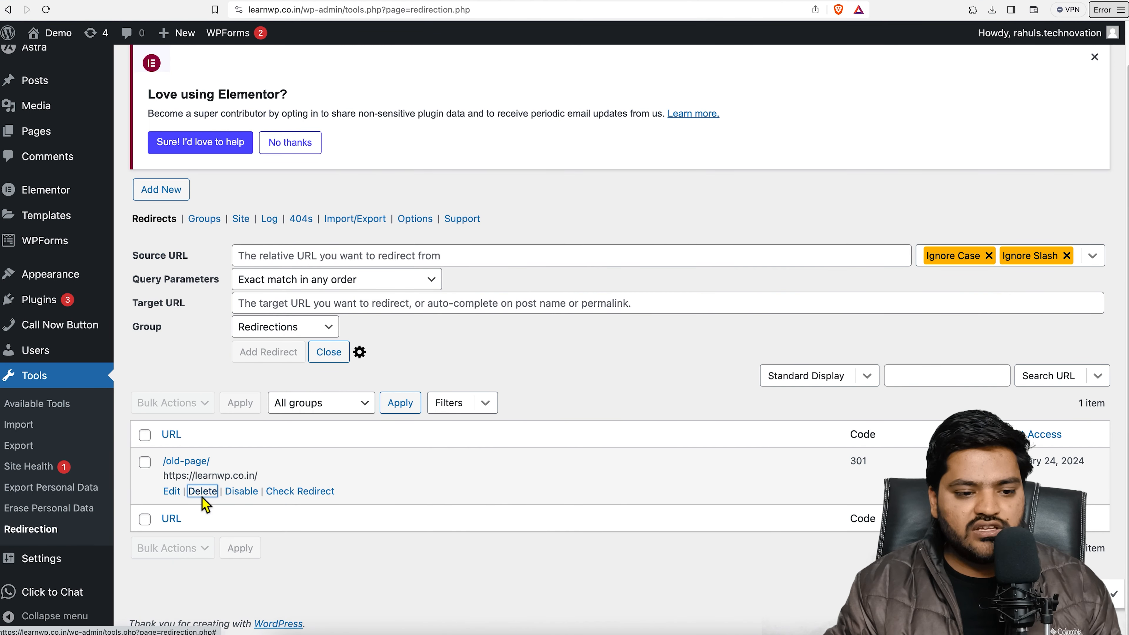
left_click(669, 78)
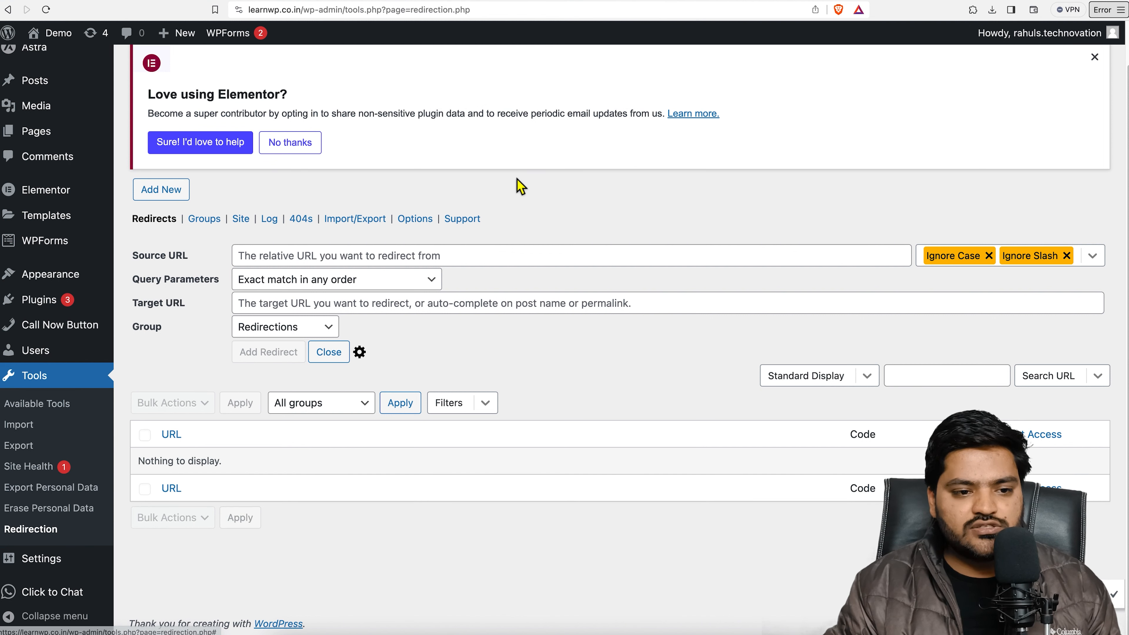
left_click(290, 142)
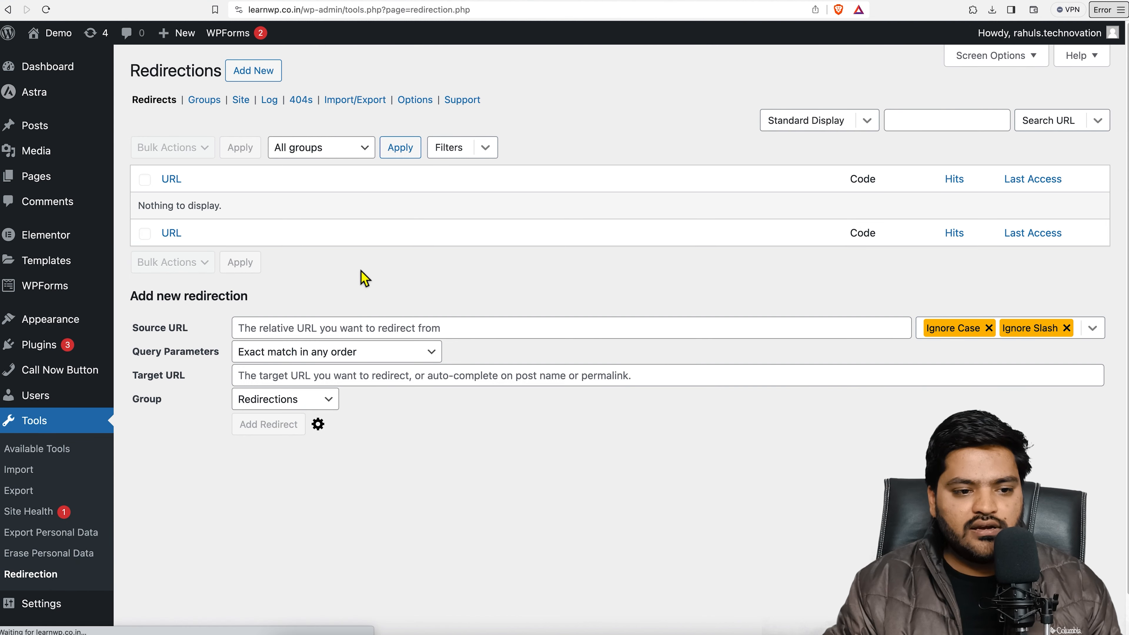
Switch to the redirection spreadsheet and download it as a comma-separated values file named redirection - Sheet1 (1) in Downloads
left_click(526, 1)
left_click(278, 186)
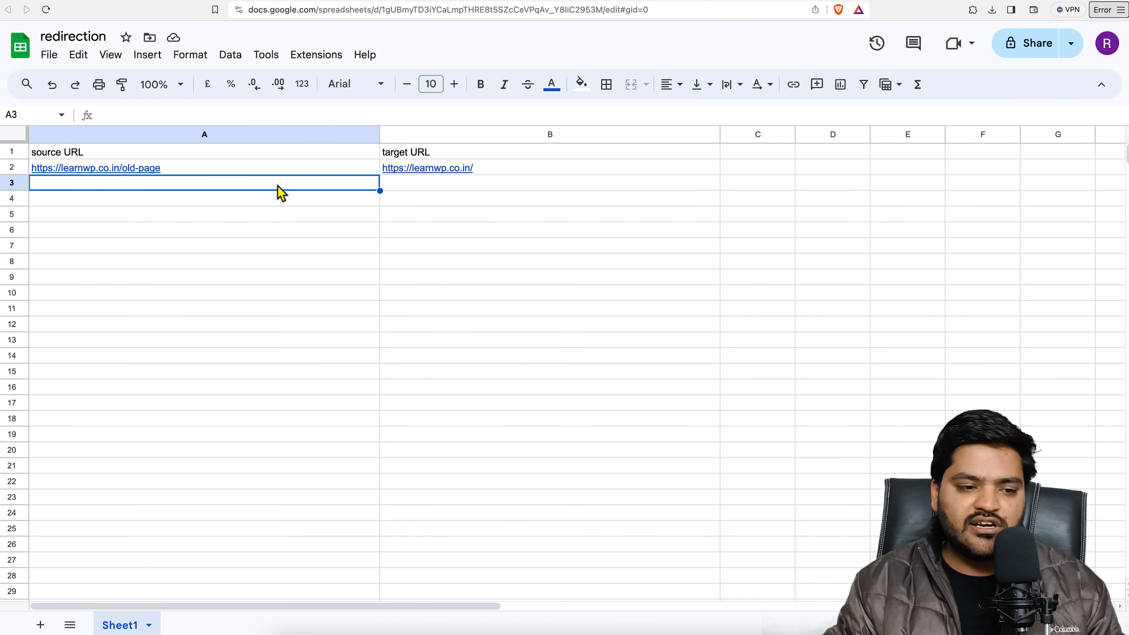
left_click(49, 56)
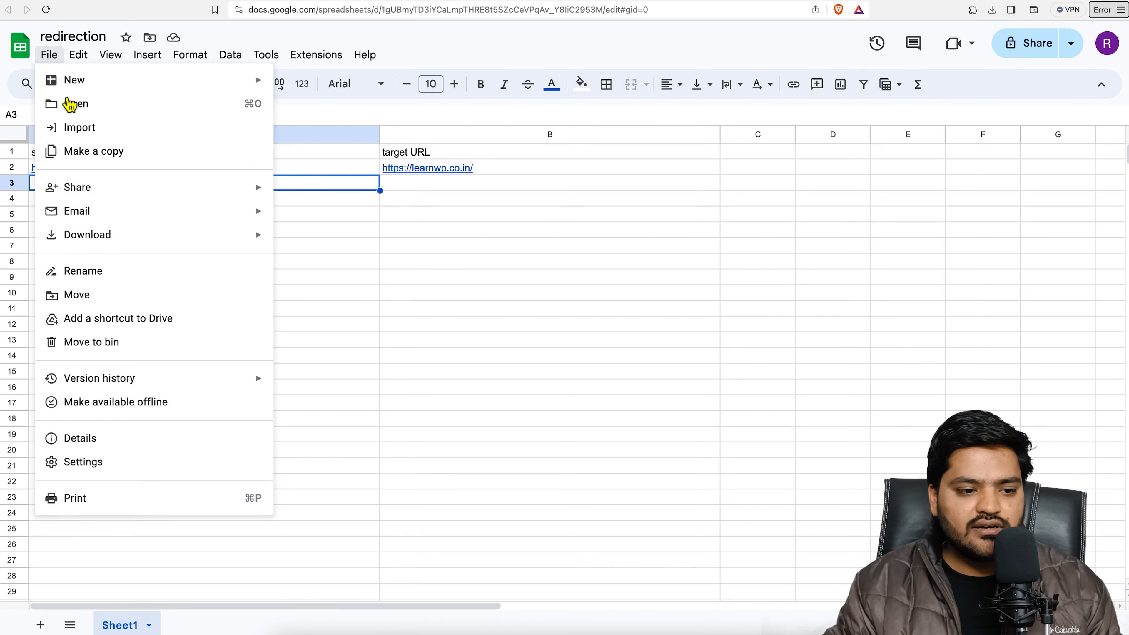
mouse_move(167, 238)
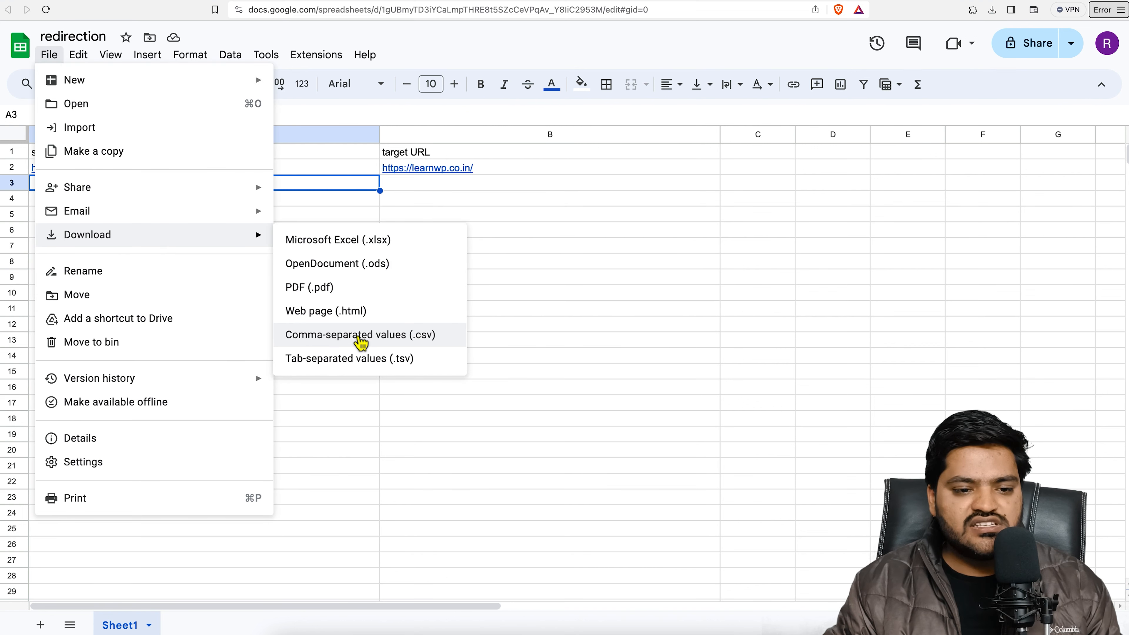
left_click(361, 338)
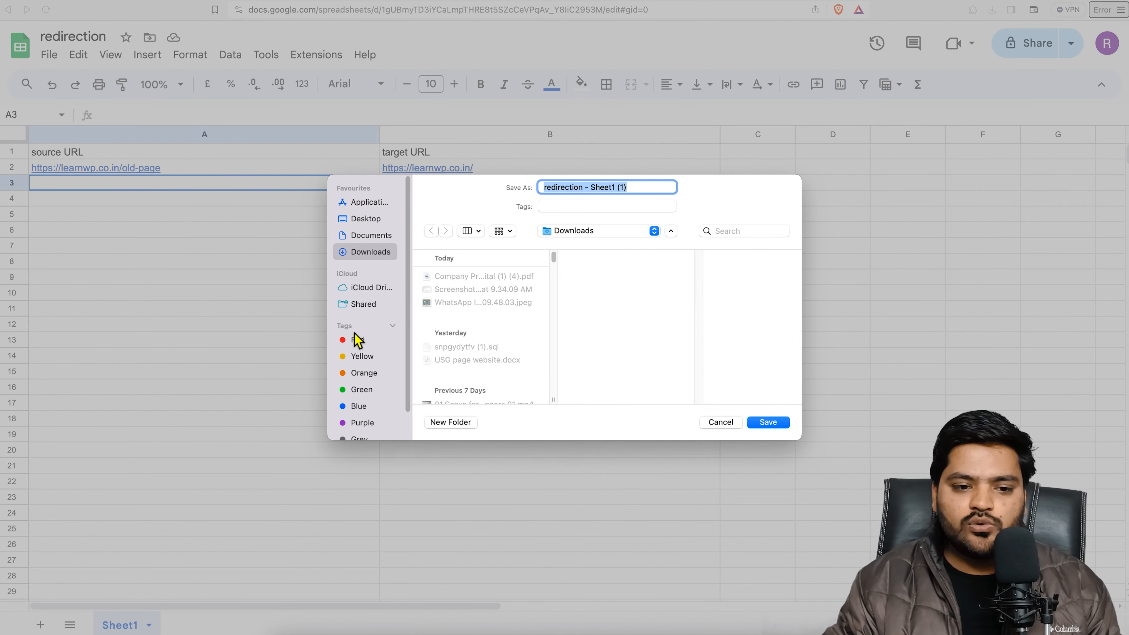
left_click(773, 426)
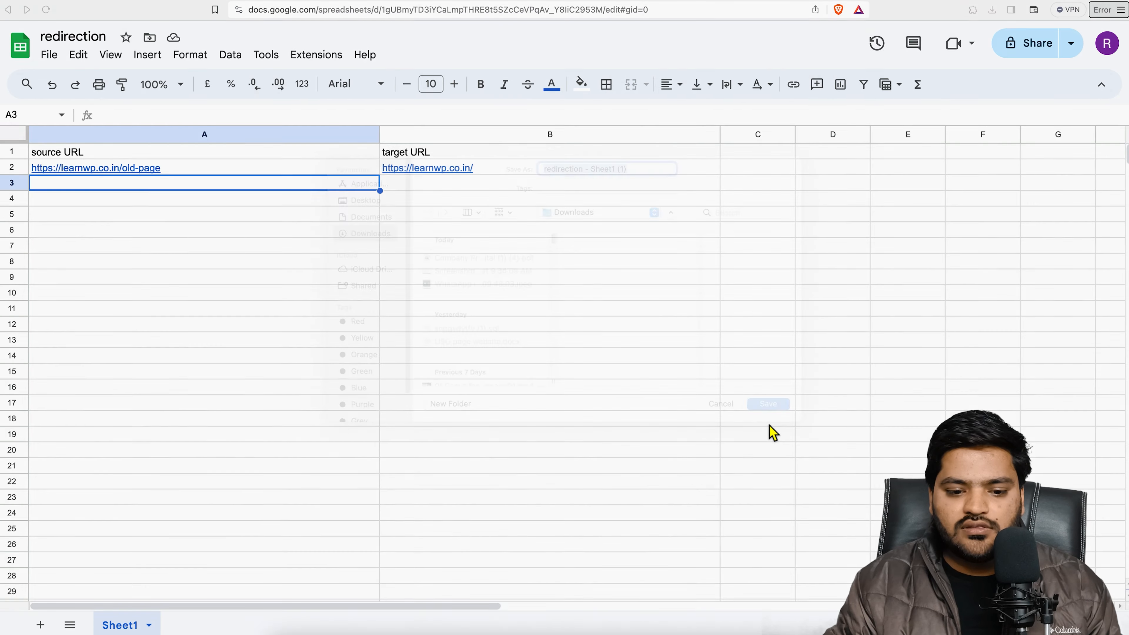
left_click(501, 423)
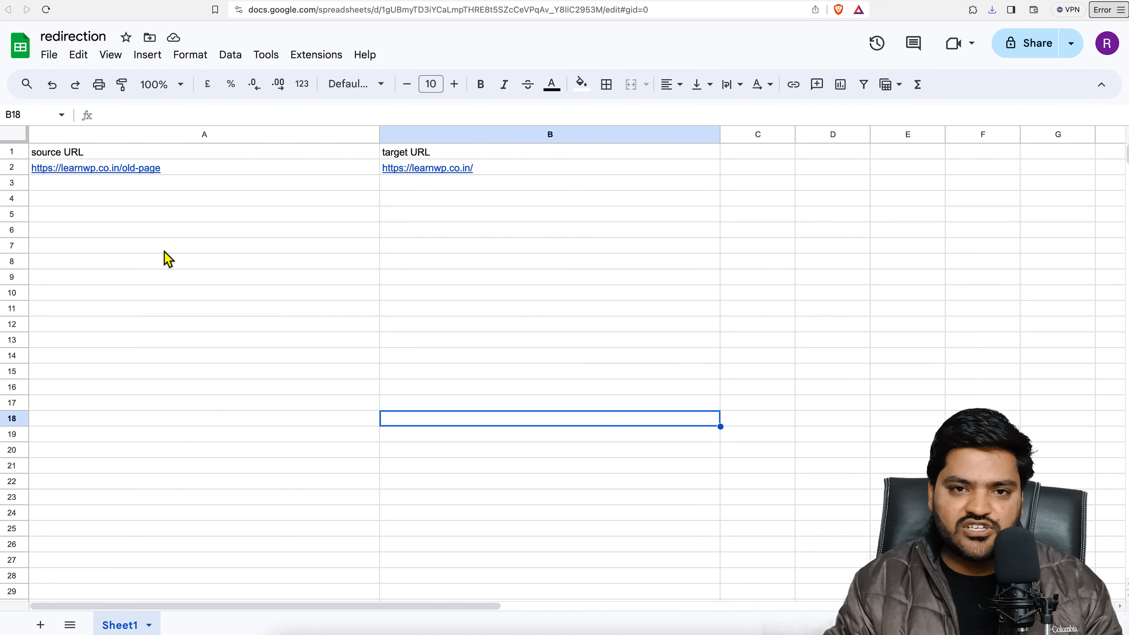
Import redirection - Sheet1 (1).csv from Downloads into the Redirection plugin's Redirections group
left_click(119, 1)
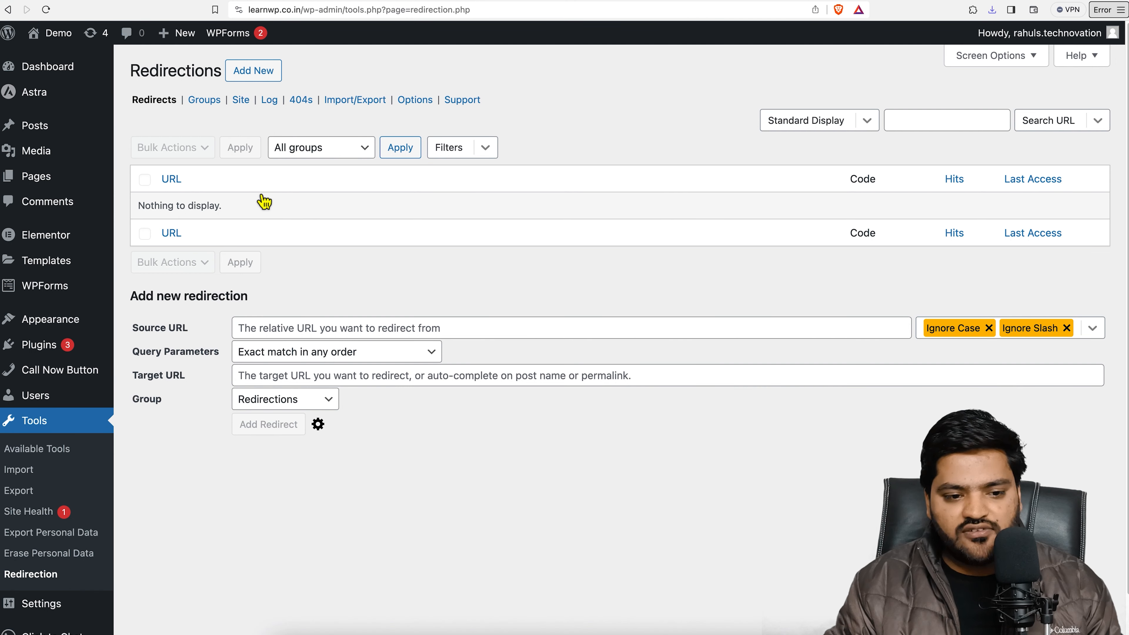
left_click(360, 105)
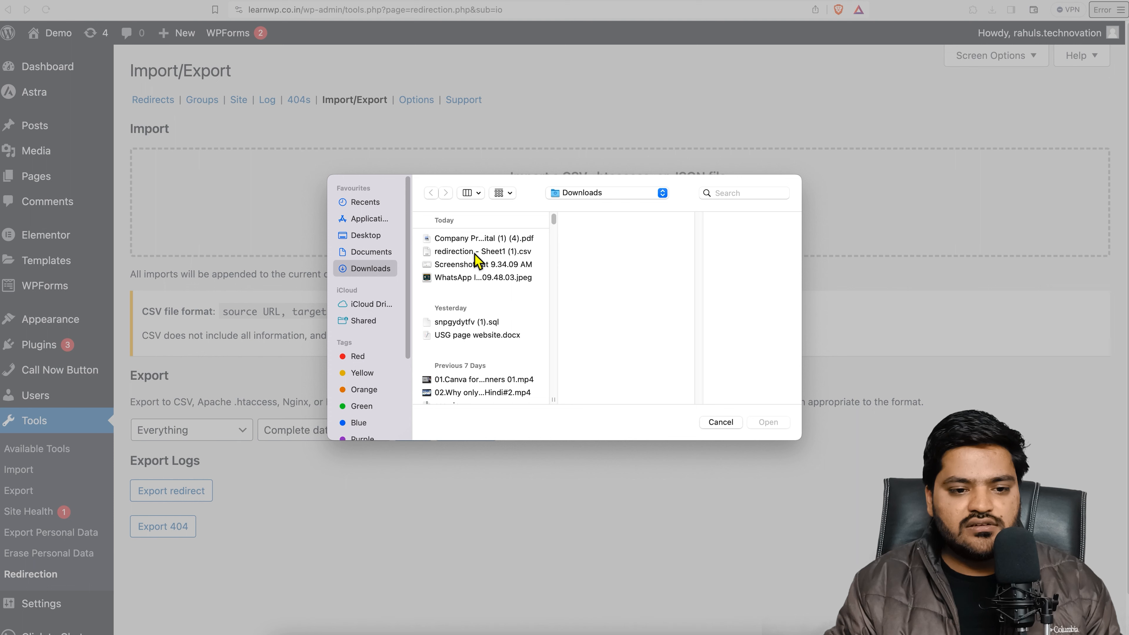
left_click(476, 251)
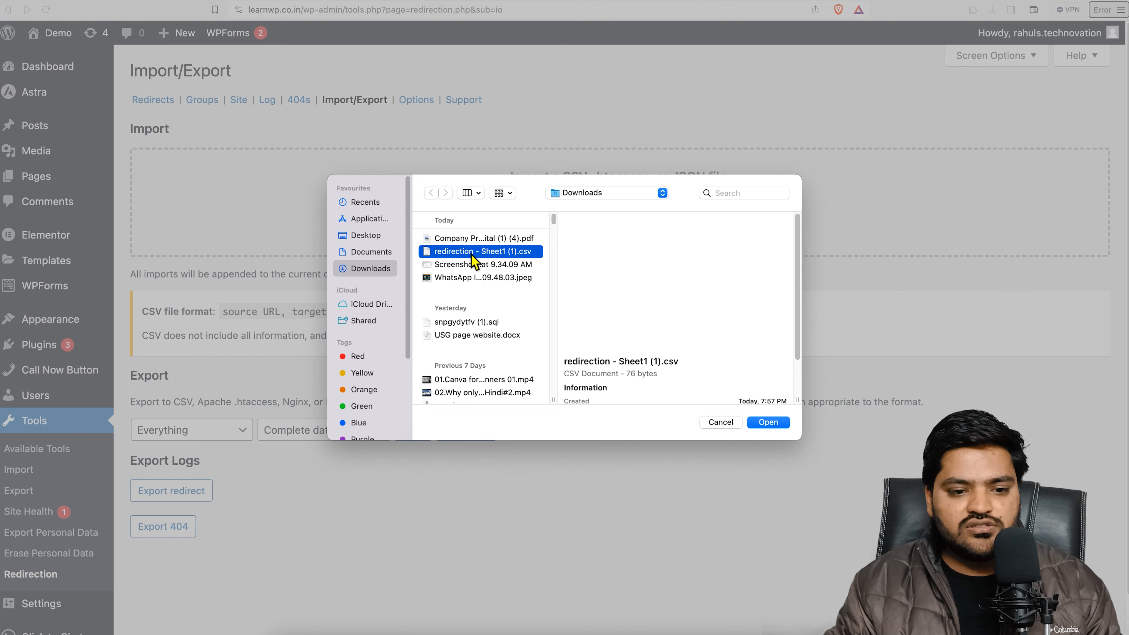
left_click(772, 429)
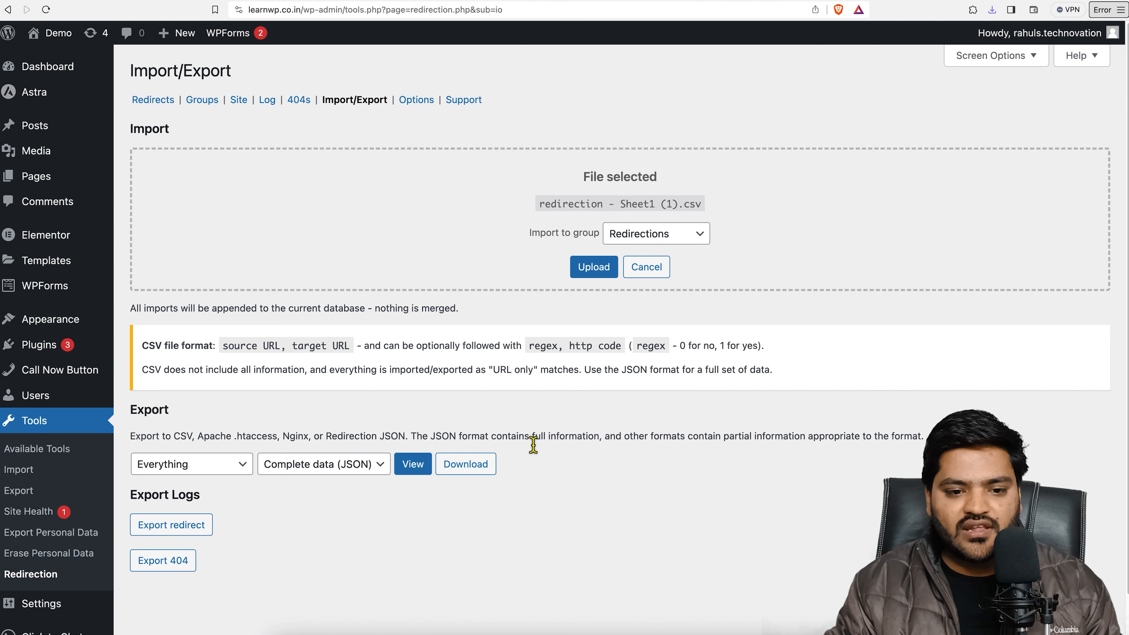
left_click(600, 275)
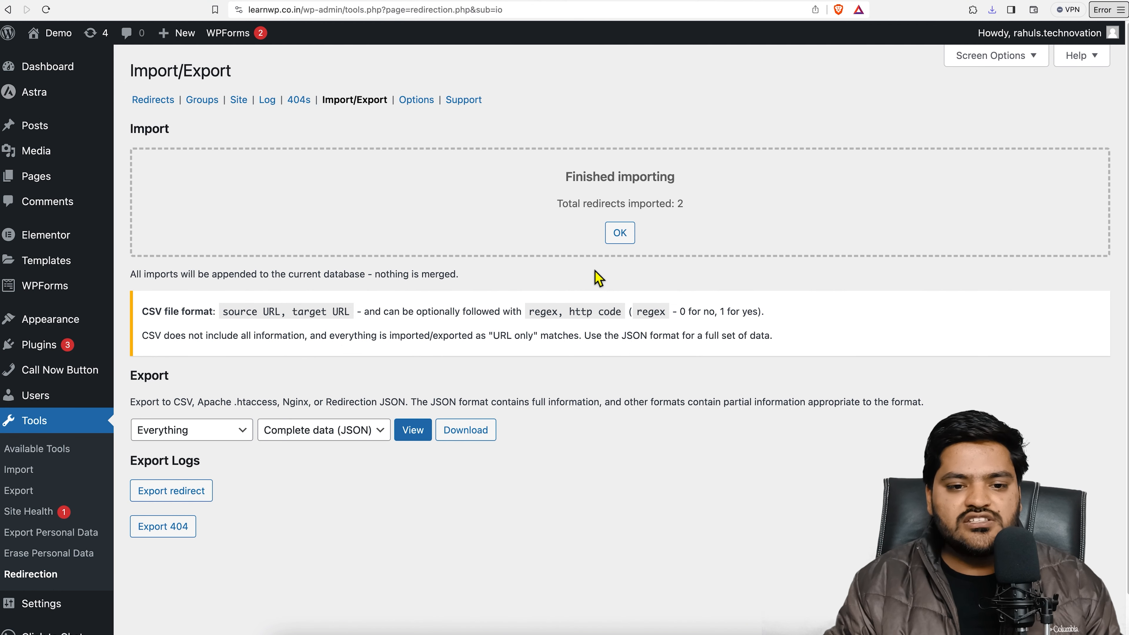
Review the import count and the imported redirects, and compare them with the spreadsheet's header and URL rows
double_click(680, 203)
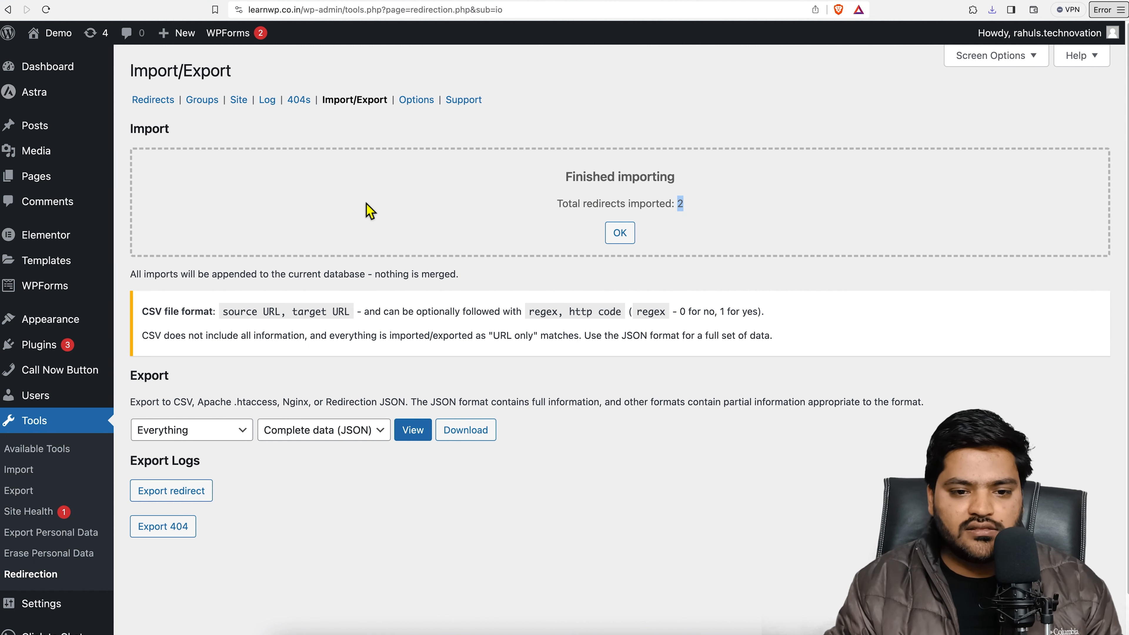
left_click(175, 102)
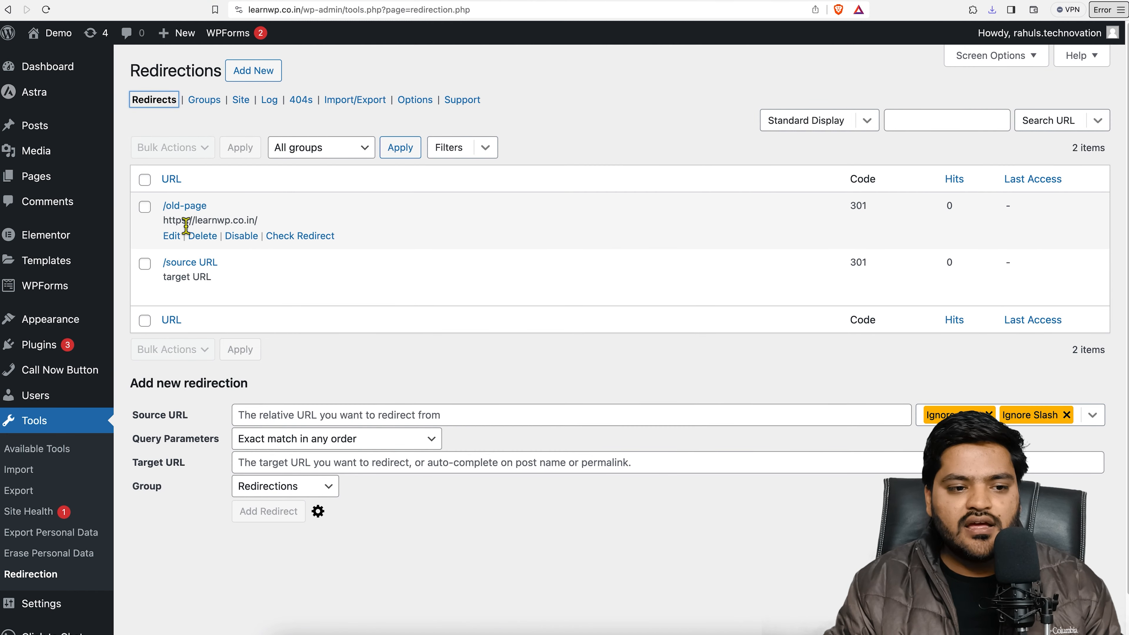
key("ctrl+Tab")
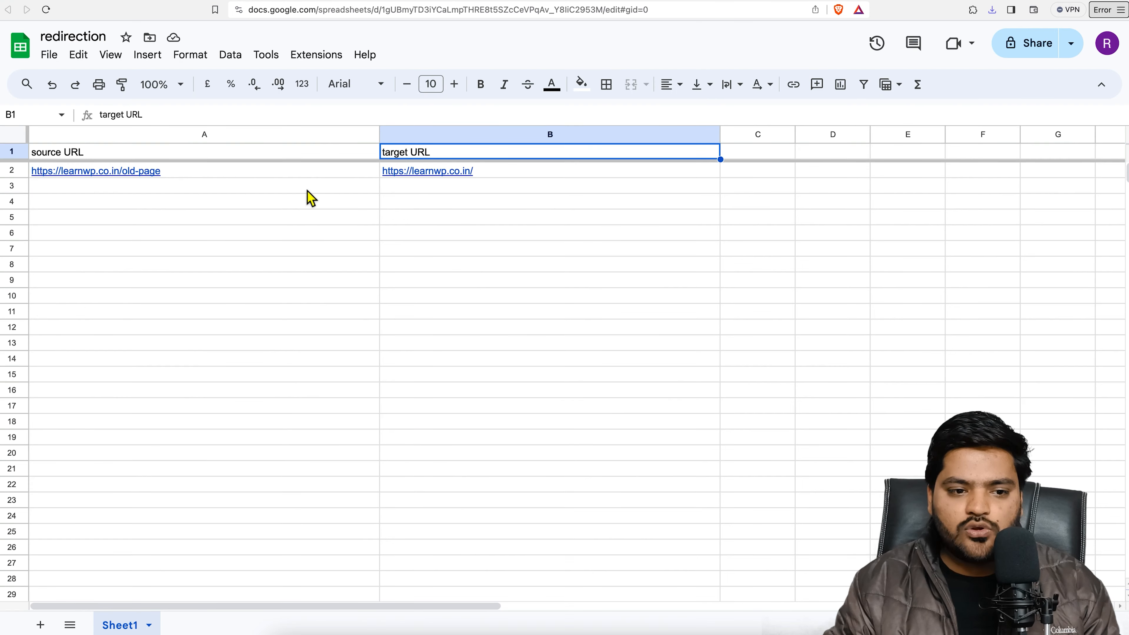
Return to the plugin's redirects list, run the redirect check on the imported /old-page entry and close the report
left_click(153, 1)
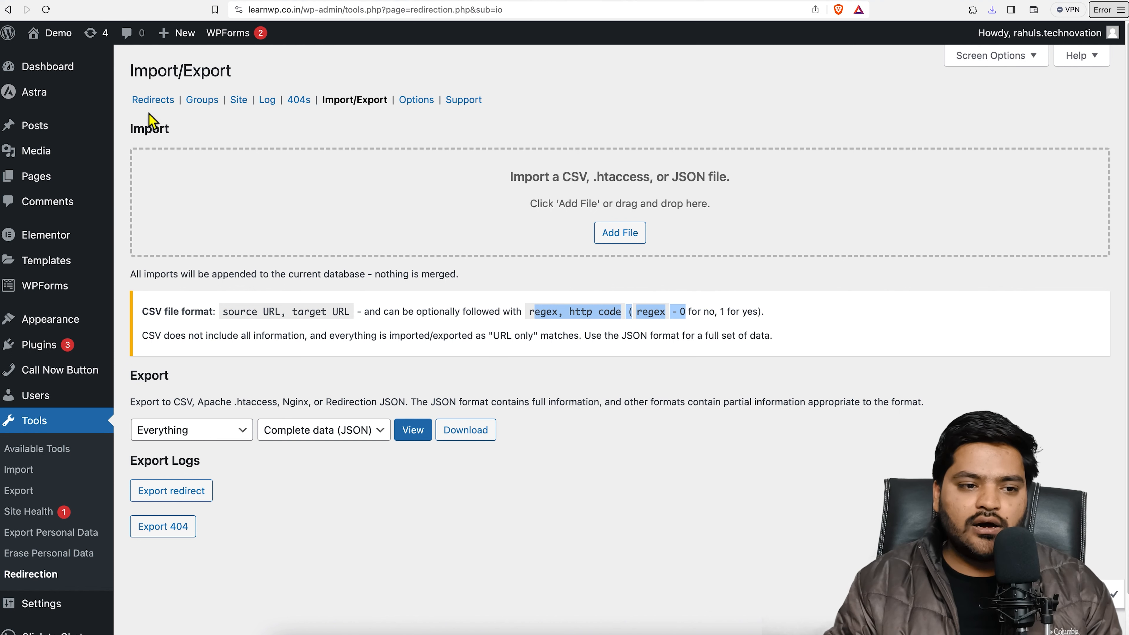
left_click(152, 100)
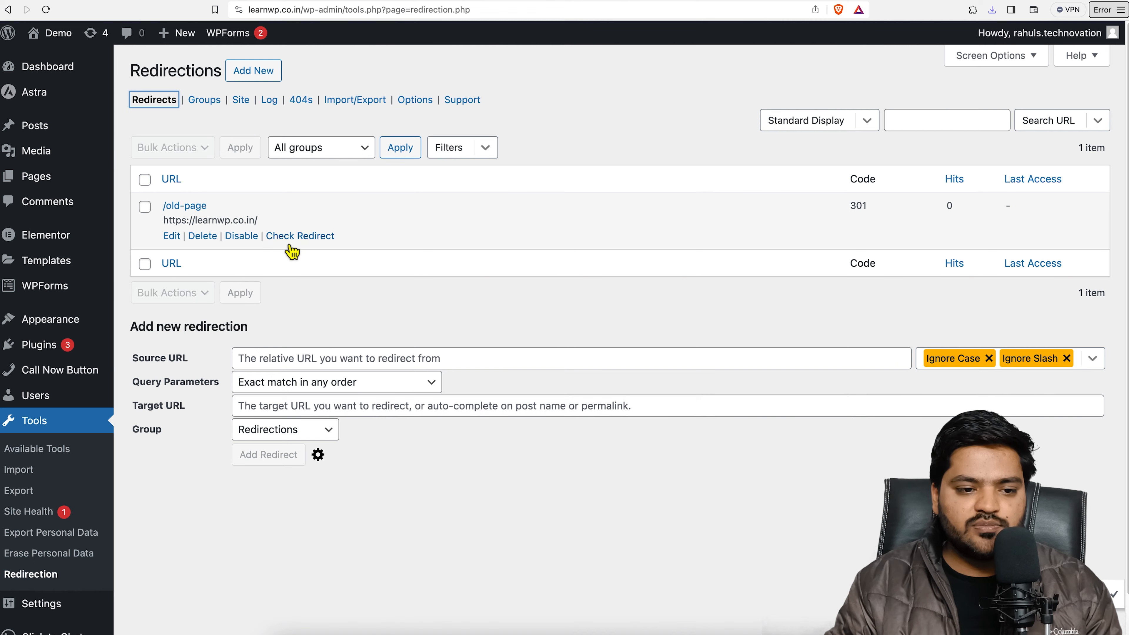
left_click(291, 237)
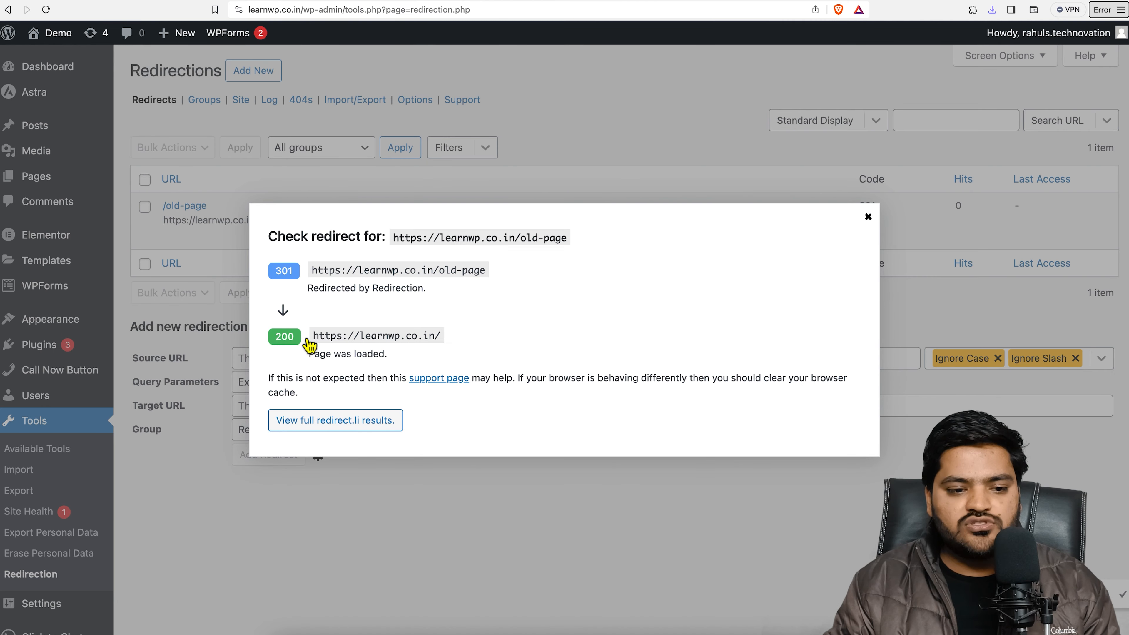
left_click(868, 217)
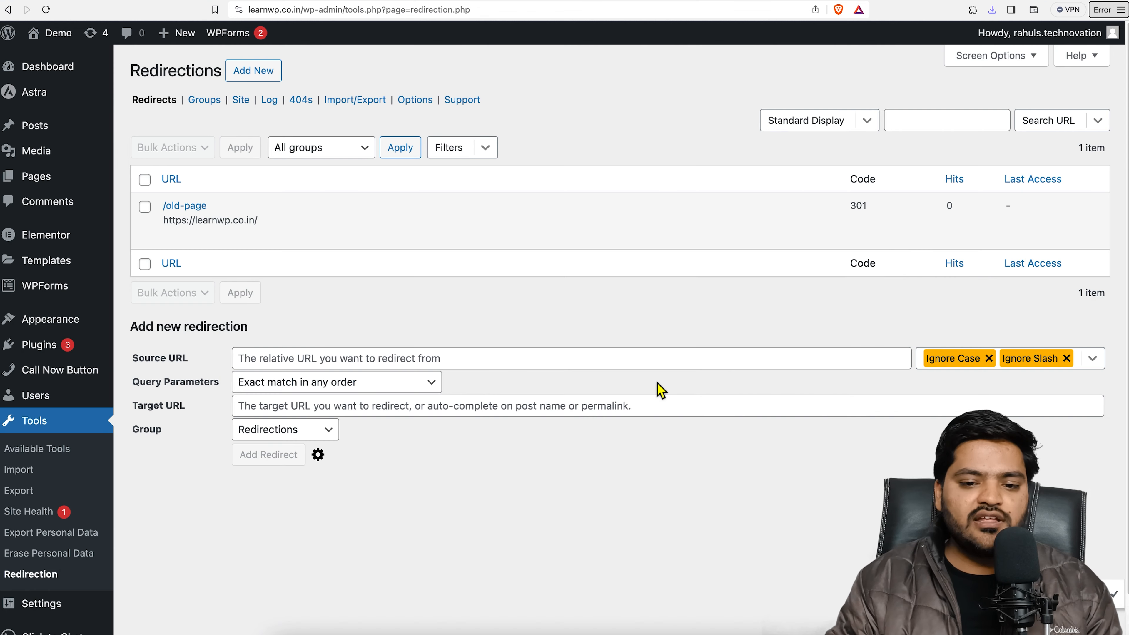